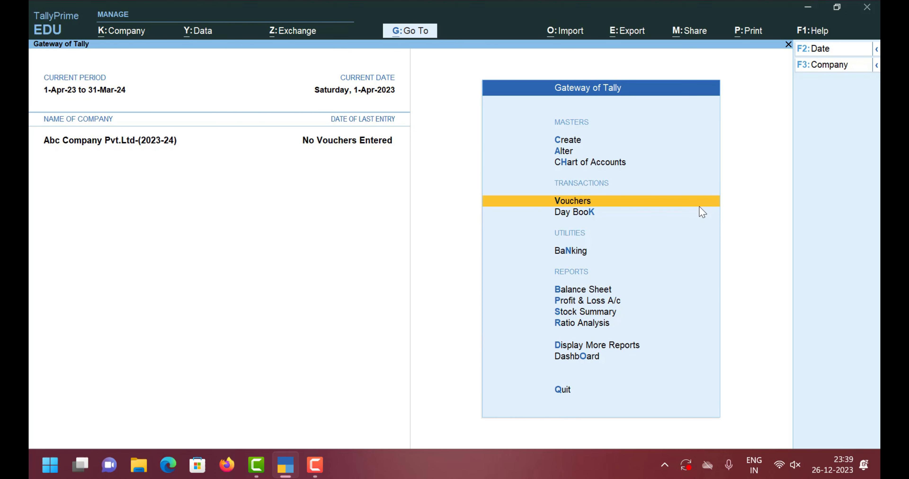
Start creating a new ledger under the accounting masters
{"action": "key", "text": "Up"}
{"action": "key", "text": "Up"}
{"action": "key", "text": "Up"}
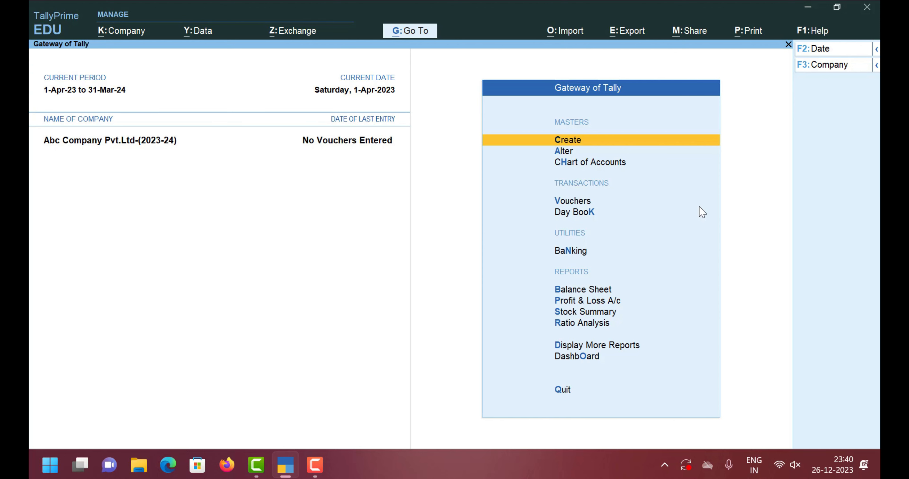
{"action": "key", "text": "Return"}
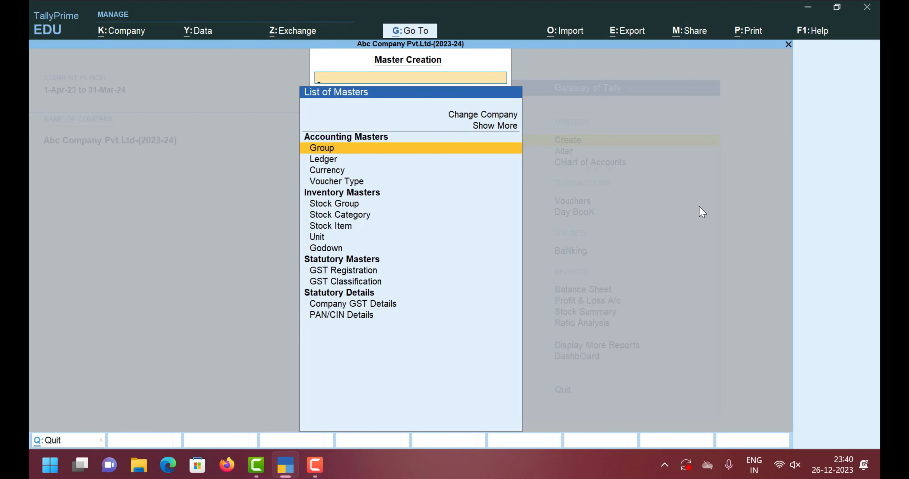
{"action": "key", "text": "Down"}
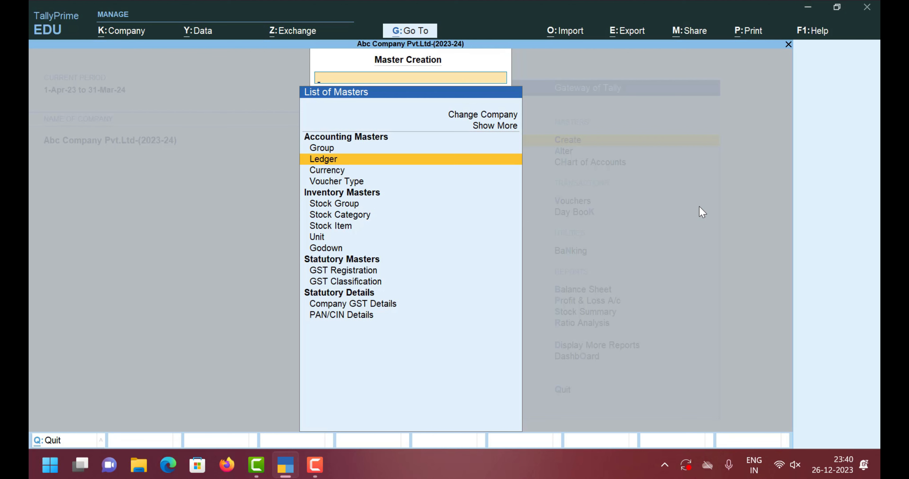
{"action": "key", "text": "Return"}
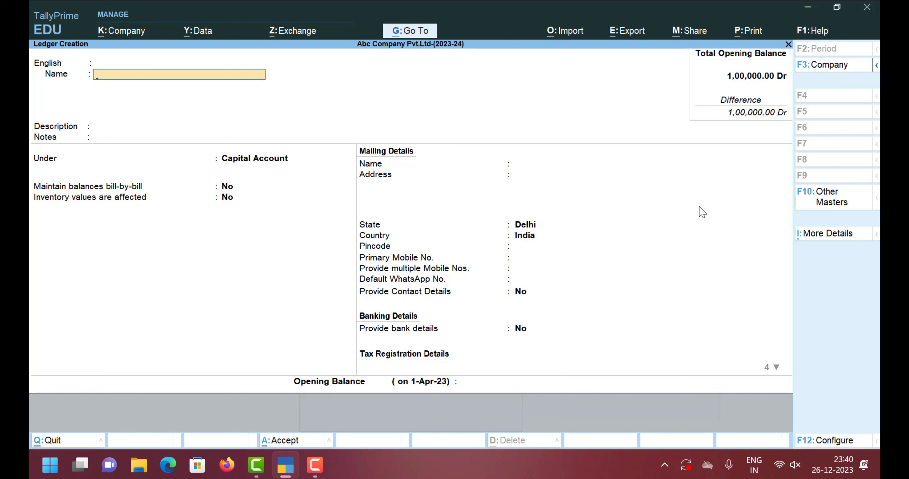
Name the ledger Hdfc Bank, enter the account number as its alias, and leave language aliases, description and notes empty
{"action": "type", "text": "Hdfc Bank"}
{"action": "key", "text": "Return"}
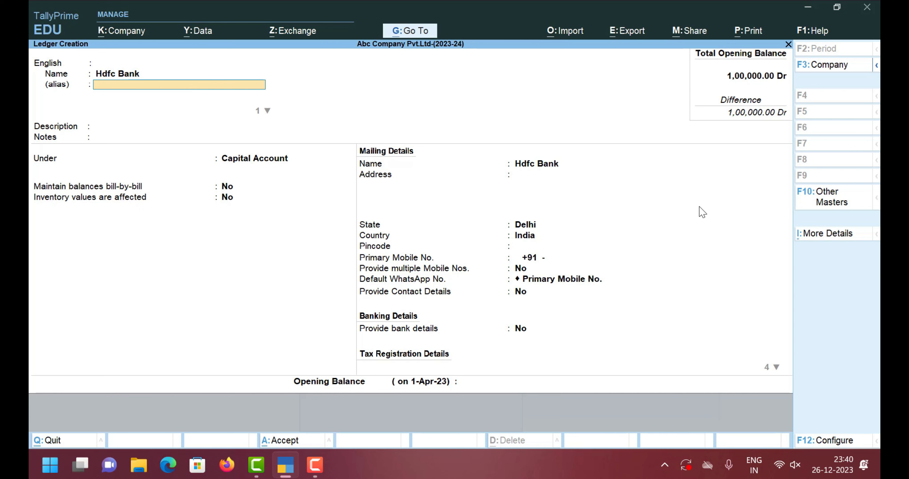
{"action": "type", "text": "123456789"}
{"action": "key", "text": "Return"}
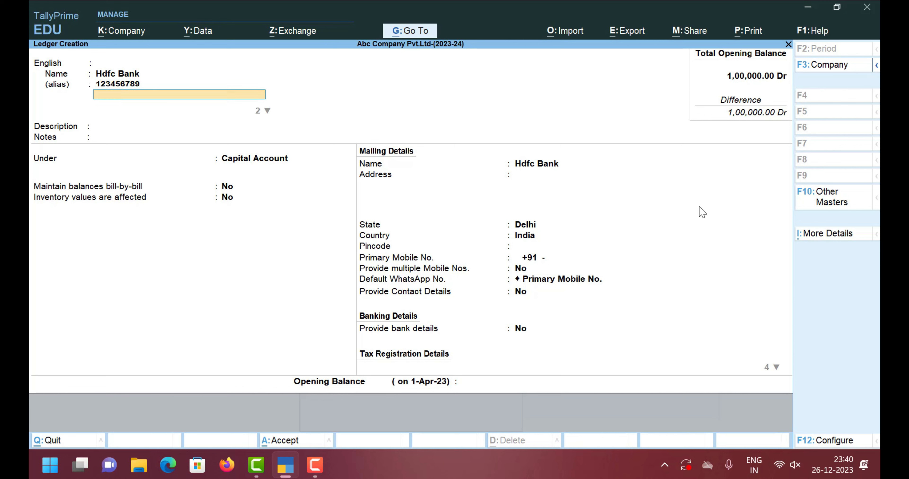
{"action": "key", "text": "Return"}
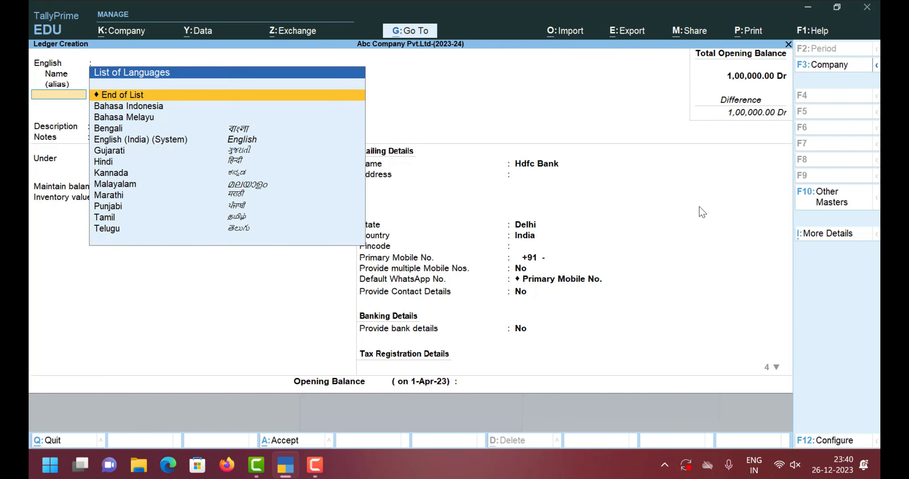
{"action": "key", "text": "Return"}
{"action": "key", "text": "Return"}
{"action": "key", "text": "Return"}
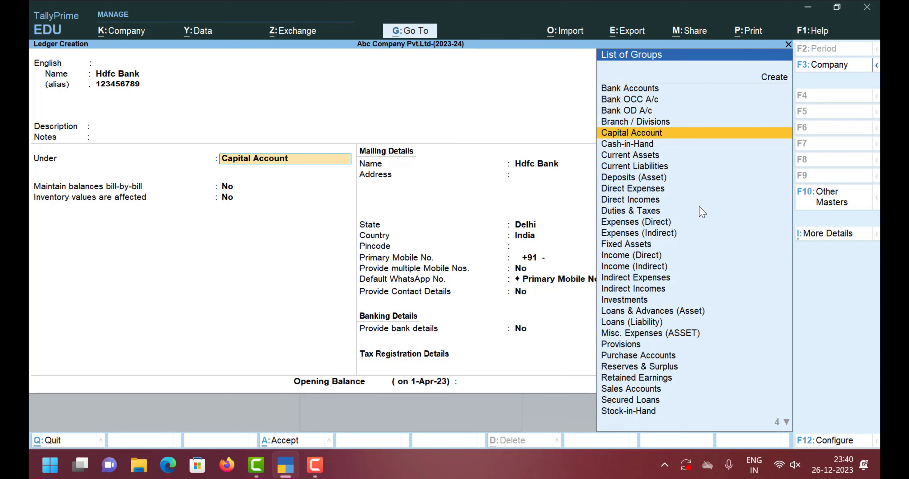
Filter the group list by "Bank" and place the ledger under Bank Accounts
{"action": "type", "text": "Bank"}
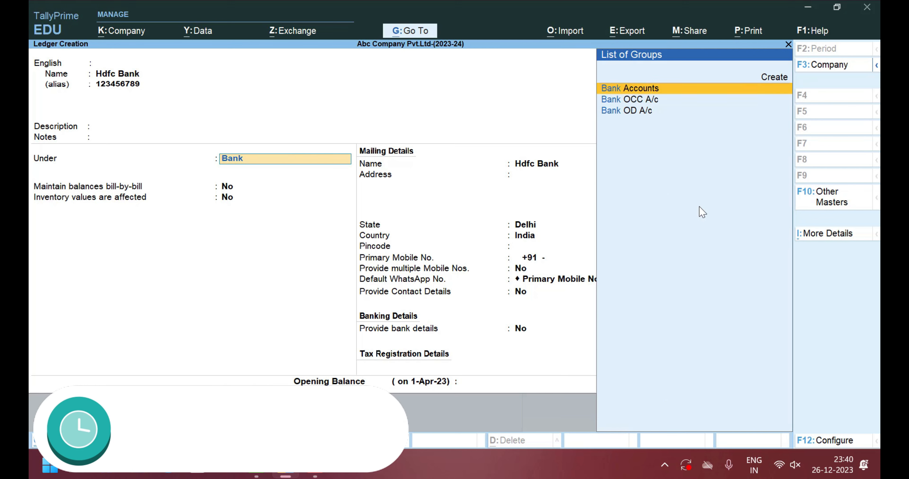
{"action": "key", "text": "Down"}
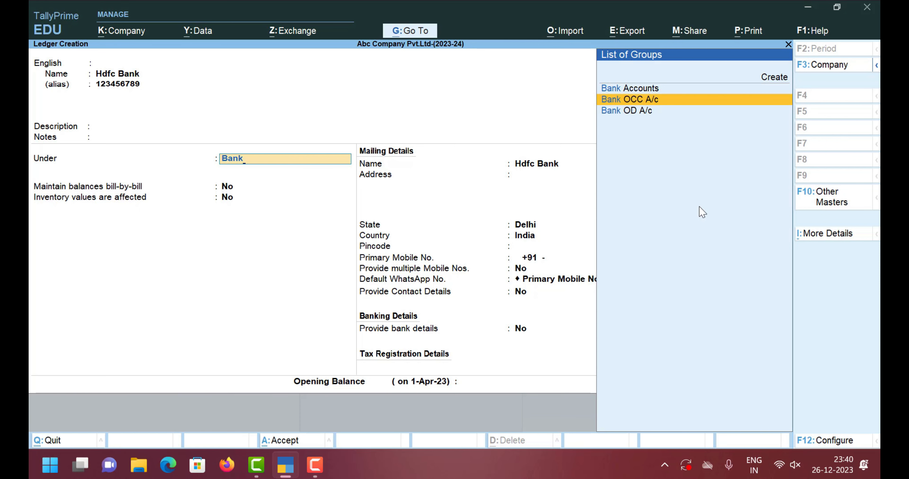
{"action": "key", "text": "Up"}
{"action": "key", "text": "Down"}
{"action": "key", "text": "Down"}
{"action": "key", "text": "Down"}
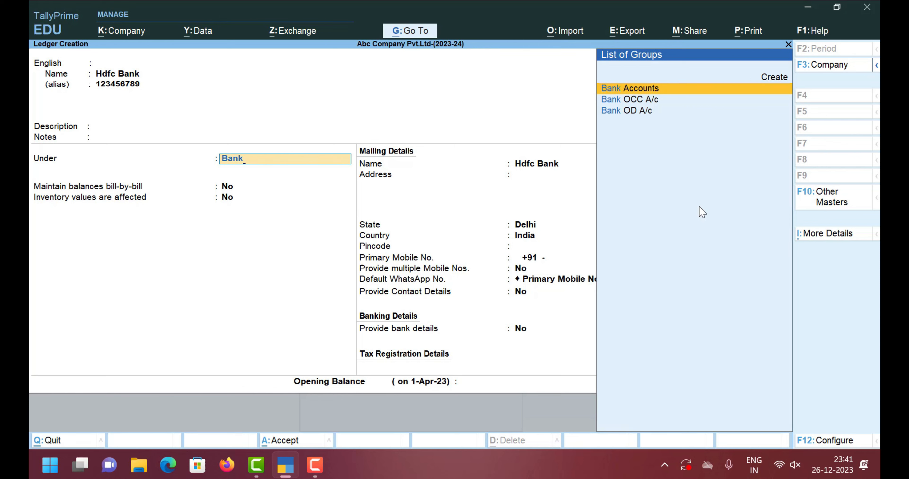
{"action": "key", "text": "Down"}
{"action": "key", "text": "Down"}
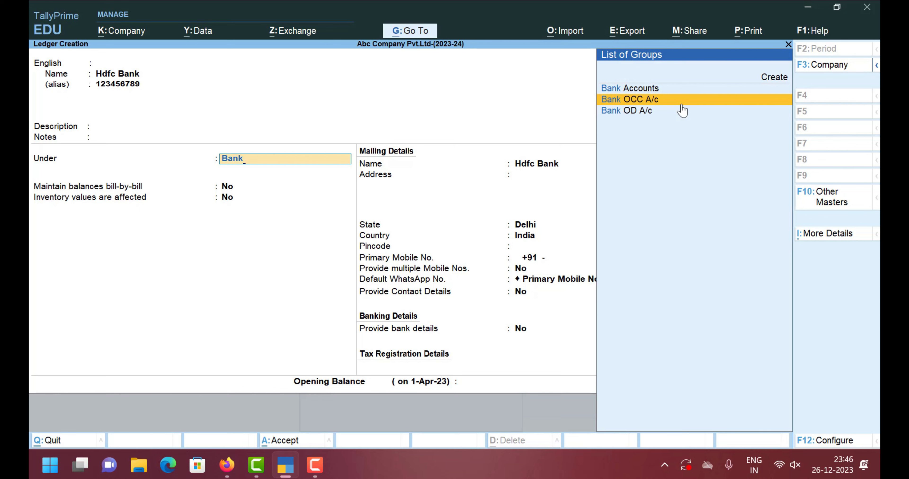
{"action": "key", "text": "Up"}
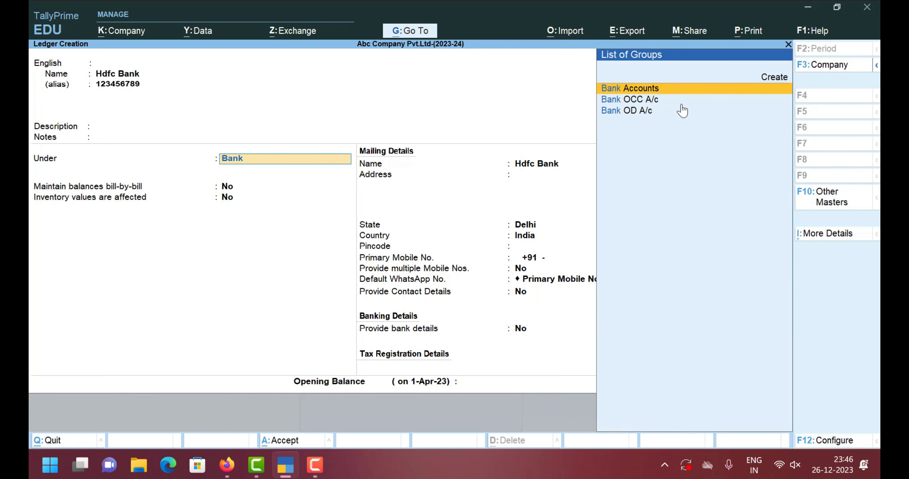
{"action": "key", "text": "Return"}
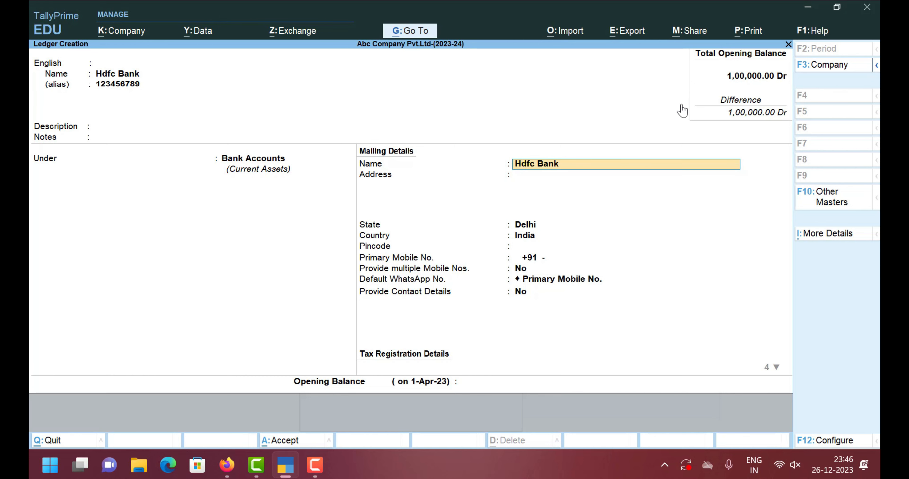
In the ledger configuration, enable effective reconciliation date, bank account details, reconciliation and e-payments, cheque book and printing details, and notional bank ledgers
{"action": "key", "text": "F12"}
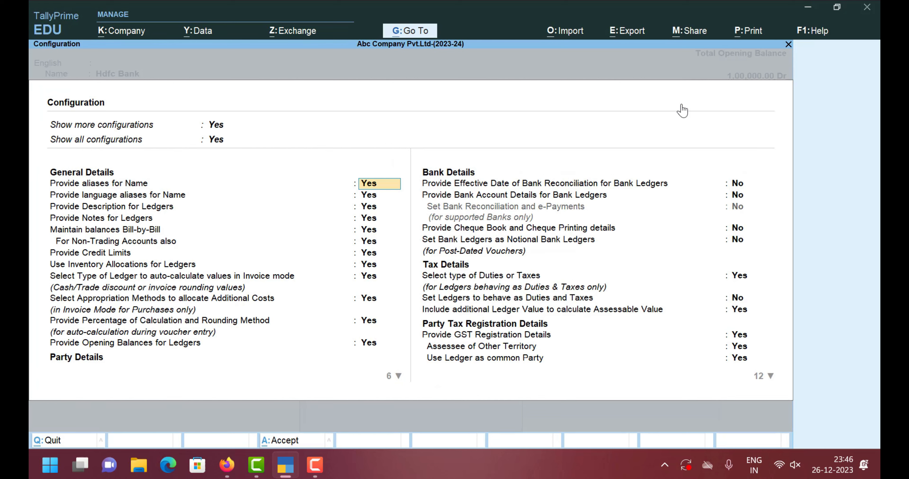
{"action": "key", "text": "Return"}
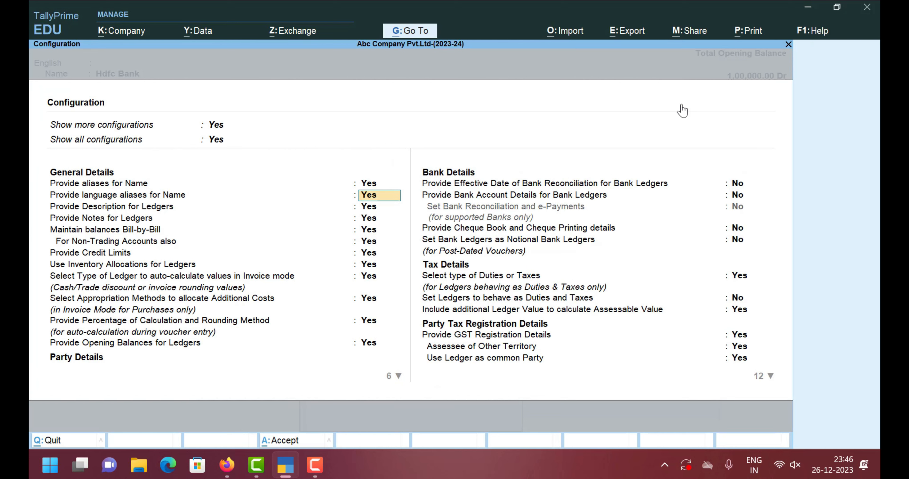
{"action": "key", "text": "Return"}
{"action": "key", "text": "Return"}
{"action": "key", "text": "Return"}
{"action": "key", "text": "Return"}
{"action": "key", "text": "Return"}
{"action": "key", "text": "Return"}
{"action": "key", "text": "Return"}
{"action": "key", "text": "Return"}
{"action": "key", "text": "Return"}
{"action": "key", "text": "Return"}
{"action": "key", "text": "Return"}
{"action": "key", "text": "Return"}
{"action": "key", "text": "Return"}
{"action": "key", "text": "Return"}
{"action": "key", "text": "Return"}
{"action": "key", "text": "Return"}
{"action": "key", "text": "Return"}
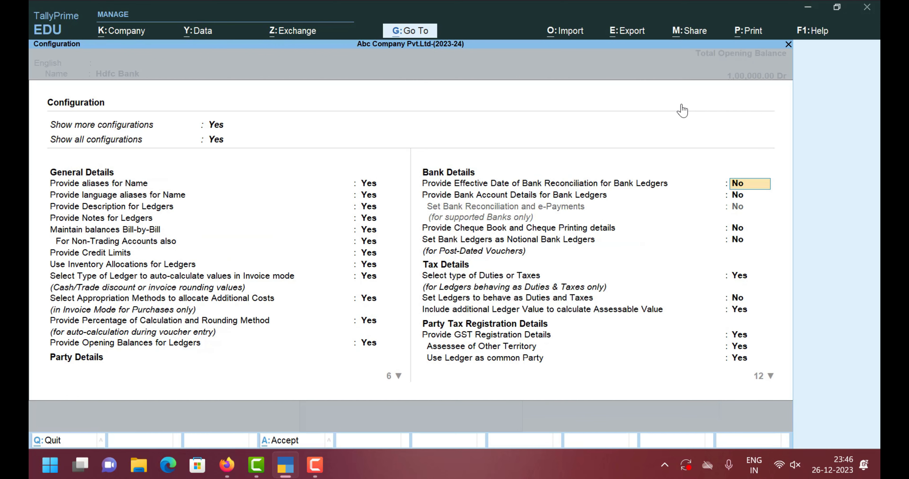
{"action": "type", "text": "y"}
{"action": "key", "text": "Return"}
{"action": "type", "text": "y"}
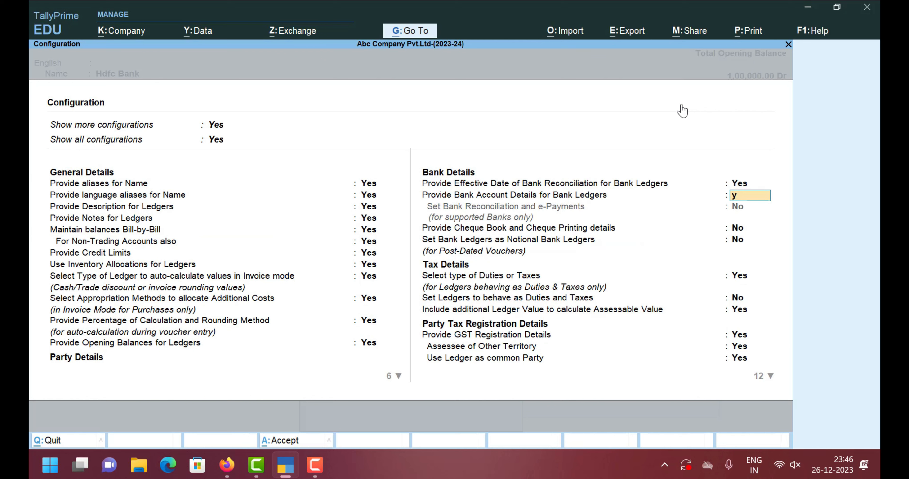
{"action": "key", "text": "Return"}
{"action": "type", "text": "y"}
{"action": "key", "text": "Return"}
{"action": "type", "text": "y"}
{"action": "key", "text": "Return"}
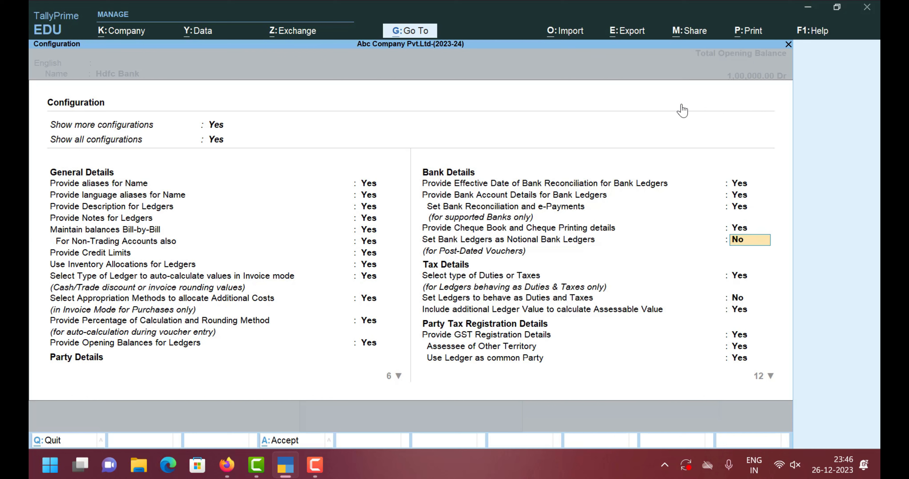
{"action": "type", "text": "y"}
{"action": "key", "text": "Return"}
Set ledgers to behave as Duties and Taxes to Yes and save the ledger configuration
{"action": "key", "text": "Return"}
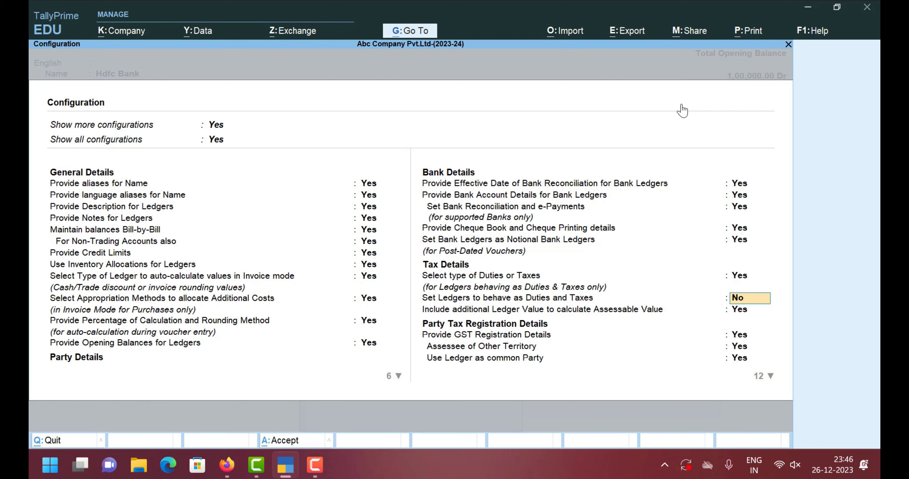
{"action": "type", "text": "y"}
{"action": "key", "text": "Return"}
{"action": "key", "text": "Return"}
{"action": "key", "text": "Return"}
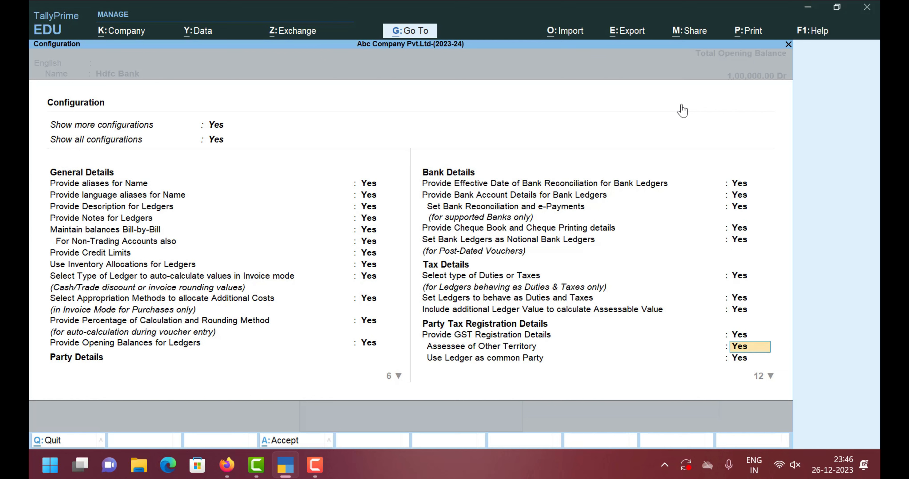
{"action": "key", "text": "Return"}
{"action": "key", "text": "Return"}
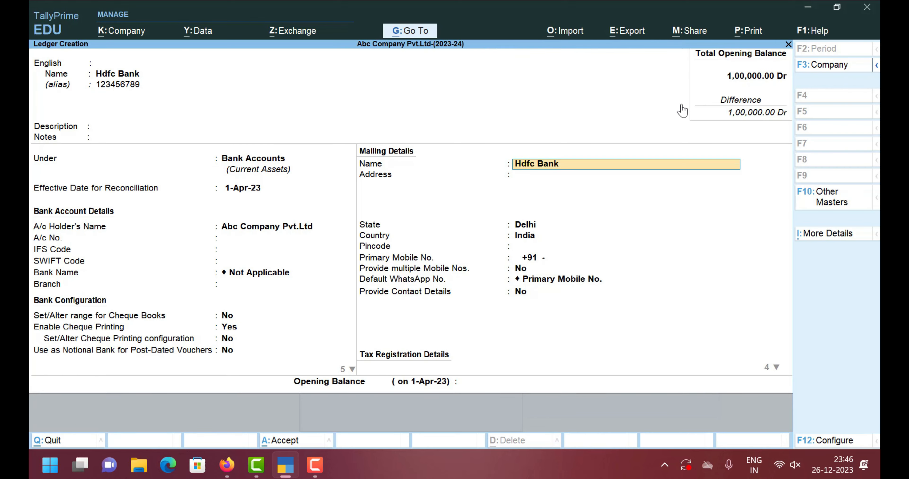
Return to the group field and keep Bank Accounts, reconciliation date 1-Apr-23 and account holder Abc Company Pvt.Ltd
{"action": "key", "text": "BackSpace"}
{"action": "key", "text": "BackSpace"}
{"action": "key", "text": "BackSpace"}
{"action": "key", "text": "BackSpace"}
{"action": "key", "text": "BackSpace"}
{"action": "key", "text": "BackSpace"}
{"action": "key", "text": "BackSpace"}
{"action": "key", "text": "BackSpace"}
{"action": "key", "text": "BackSpace"}
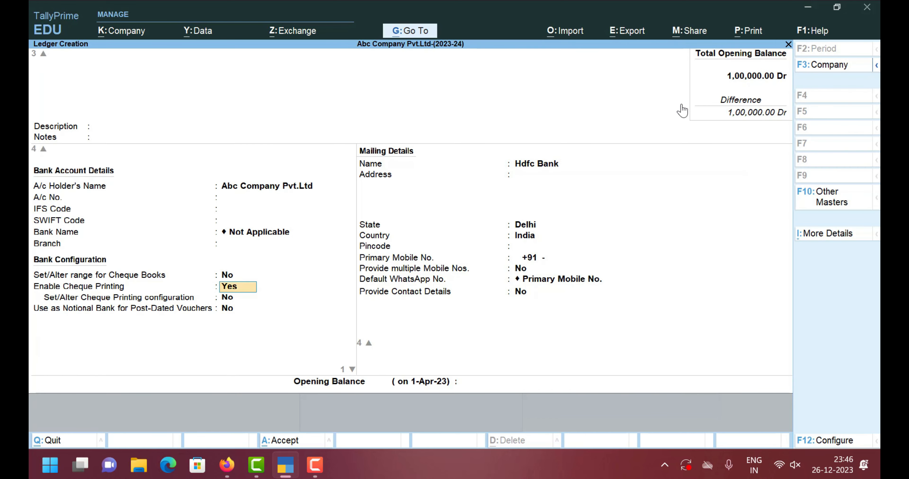
{"action": "key", "text": "BackSpace"}
{"action": "key", "text": "BackSpace"}
{"action": "key", "text": "BackSpace"}
{"action": "key", "text": "BackSpace"}
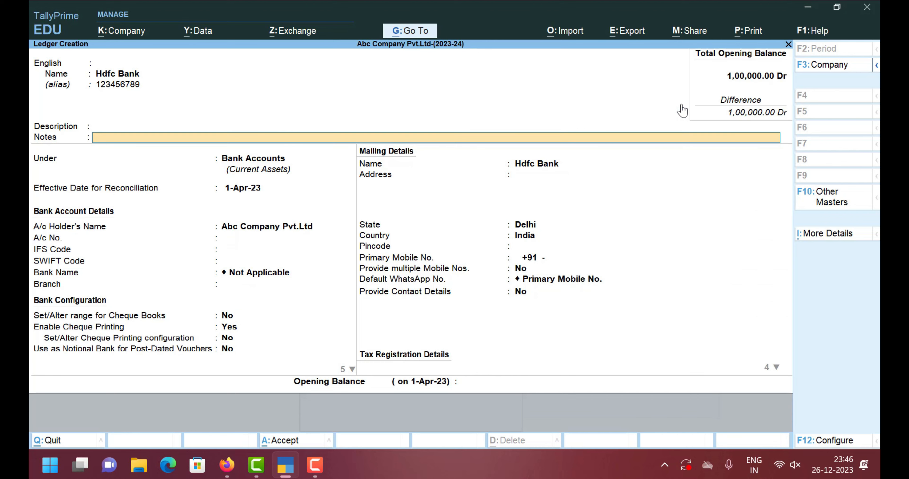
{"action": "key", "text": "Return"}
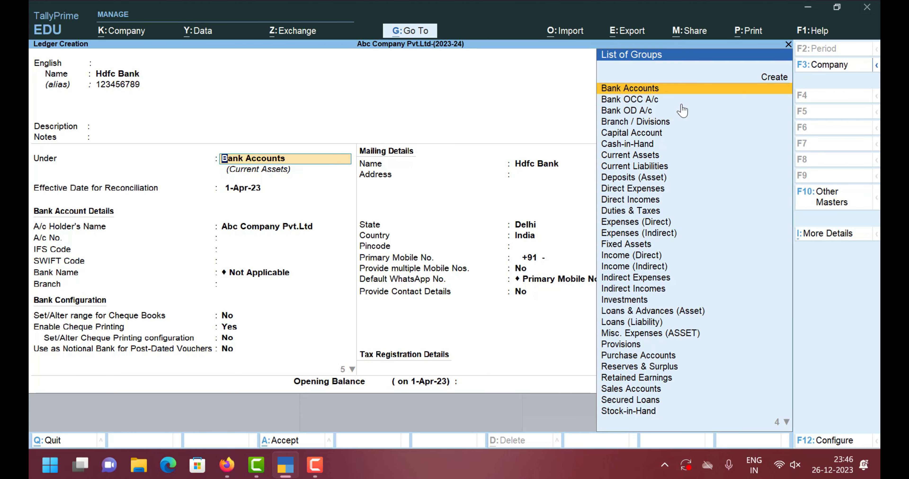
{"action": "key", "text": "Return"}
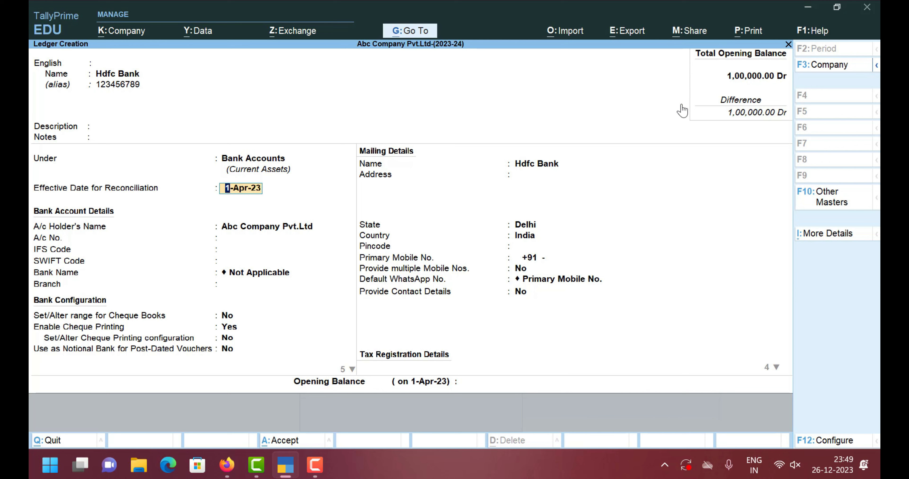
{"action": "key", "text": "Return"}
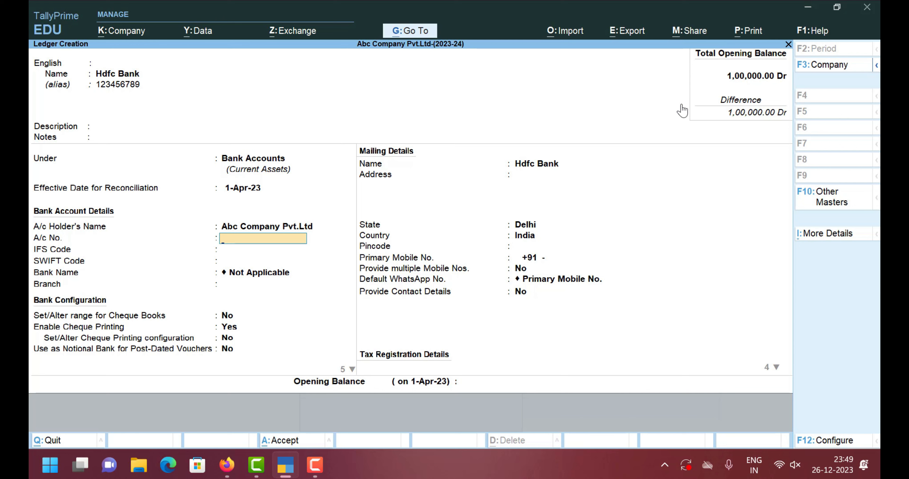
{"action": "key", "text": "BackSpace"}
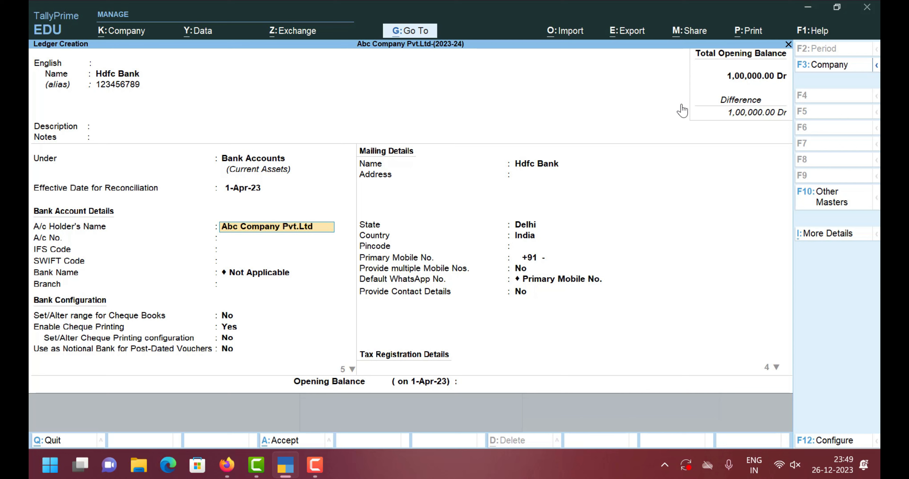
{"action": "key", "text": "Return"}
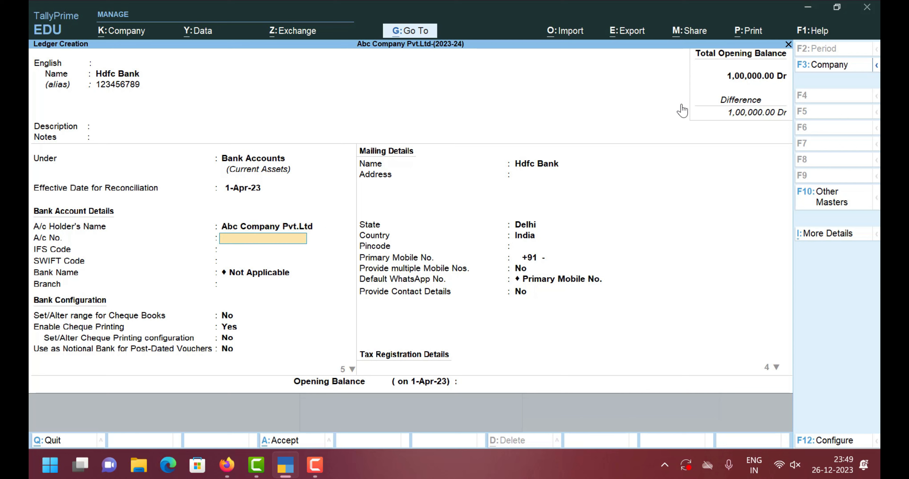
Enter the bank account number and set the IFS code to HDFC000025
{"action": "type", "text": "123456789"}
{"action": "key", "text": "Return"}
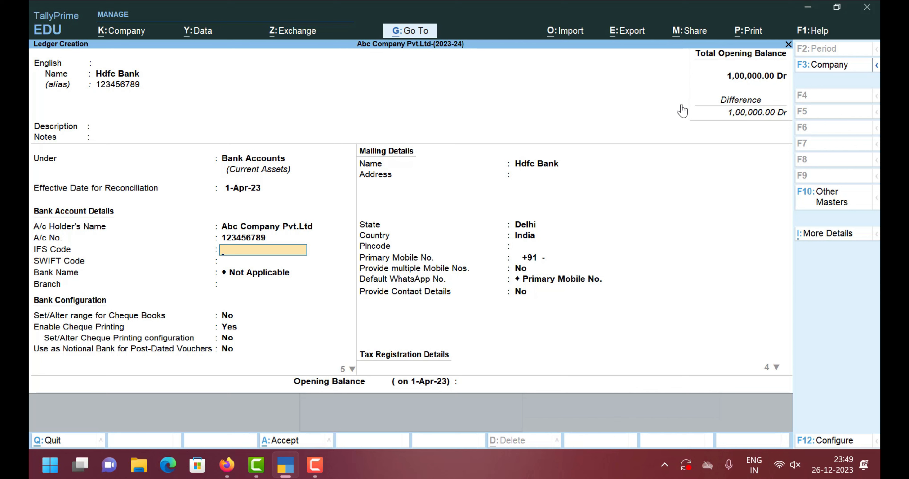
{"action": "type", "text": "HDFC000025"}
{"action": "key", "text": "Return"}
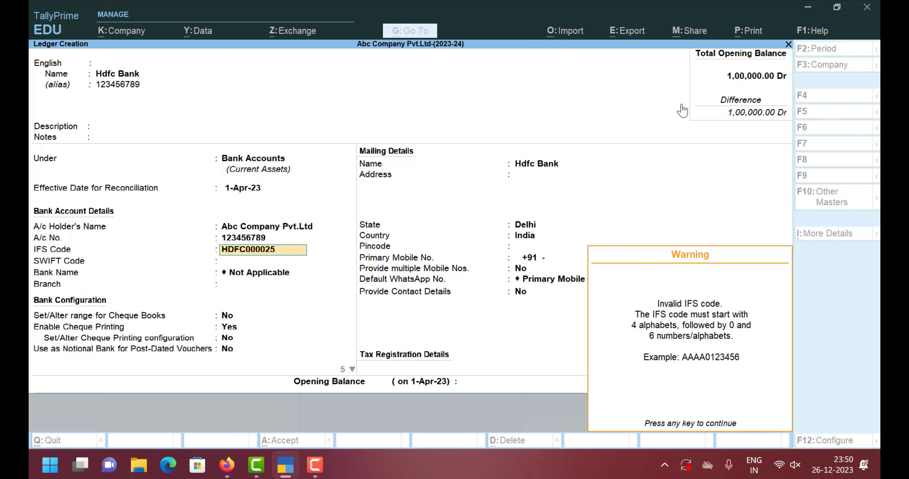
{"action": "key", "text": "Return"}
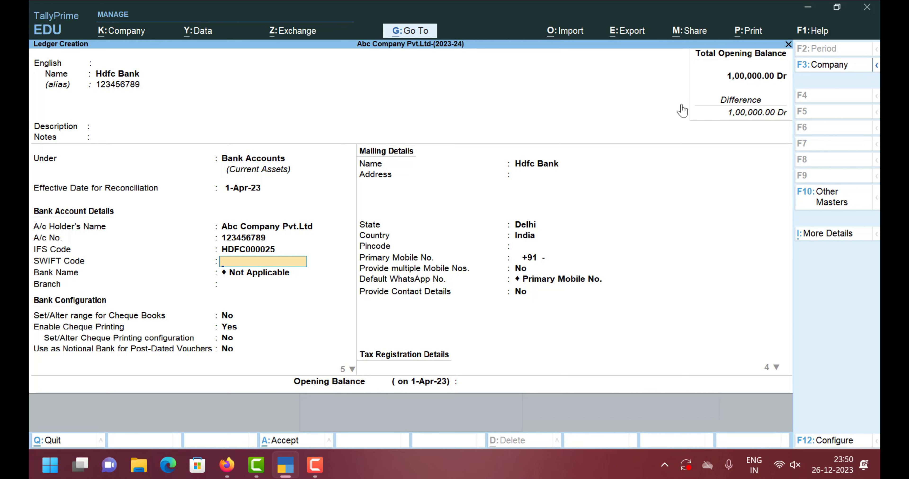
Leave the SWIFT code blank and keep Not Applicable as the bank name
{"action": "key", "text": "Return"}
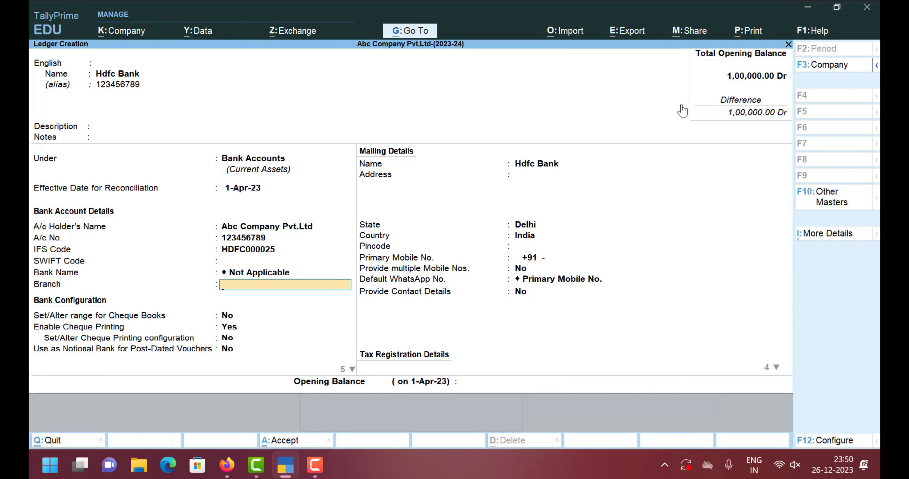
{"action": "key", "text": "BackSpace"}
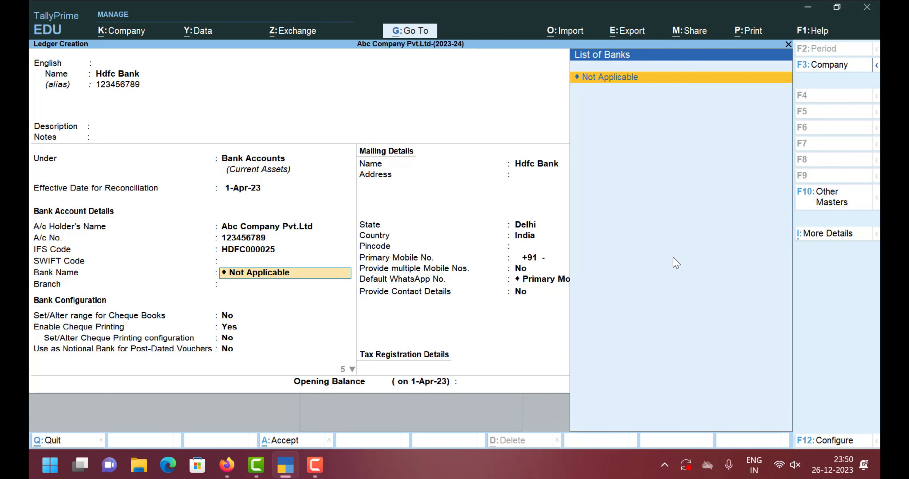
{"action": "key", "text": "Return"}
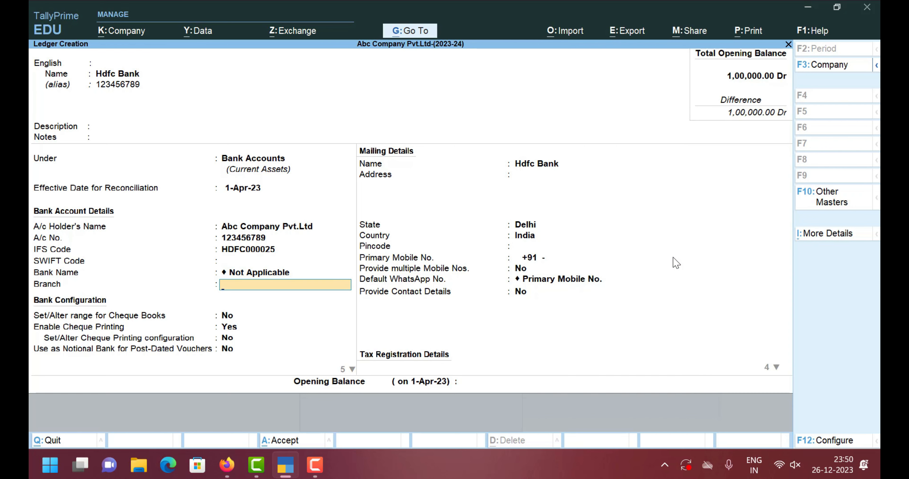
Set the bank branch to New Delhi and set Set/Alter range for Cheque Books to Yes
{"action": "type", "text": "New Delhi"}
{"action": "key", "text": "Return"}
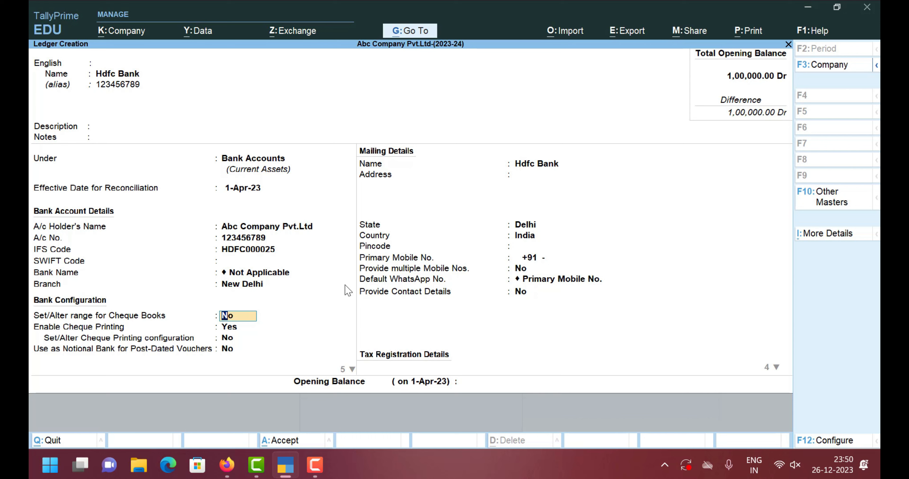
{"action": "type", "text": "y"}
{"action": "key", "text": "Return"}
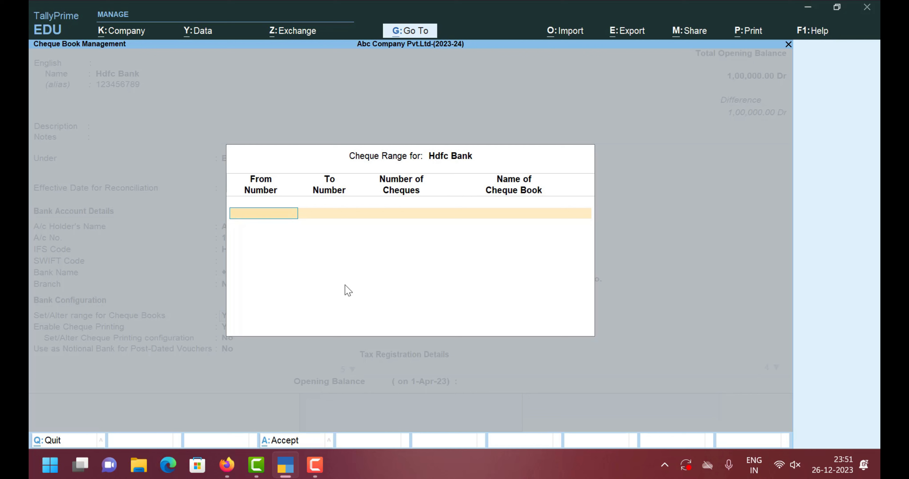
Add a 50-cheque range from 000001 to 000050 with the cheque book name Book1
{"action": "type", "text": "000001"}
{"action": "key", "text": "Return"}
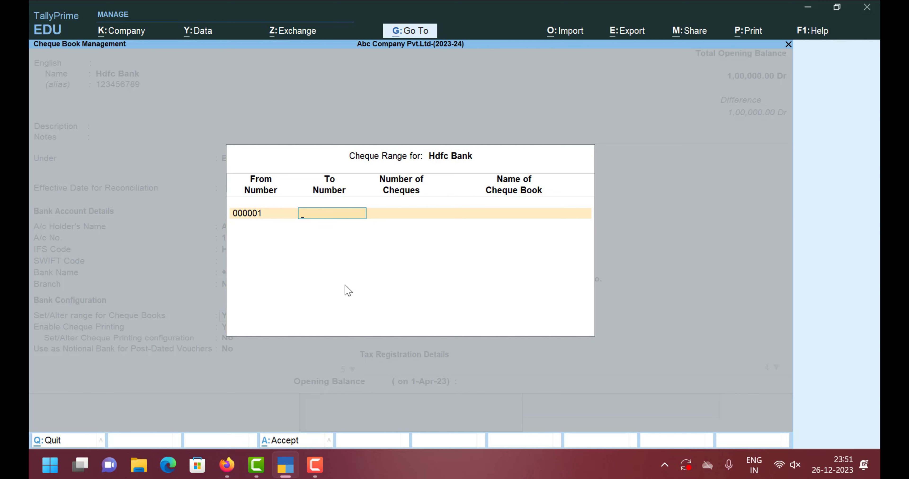
{"action": "type", "text": "00005050"}
{"action": "key", "text": "Return"}
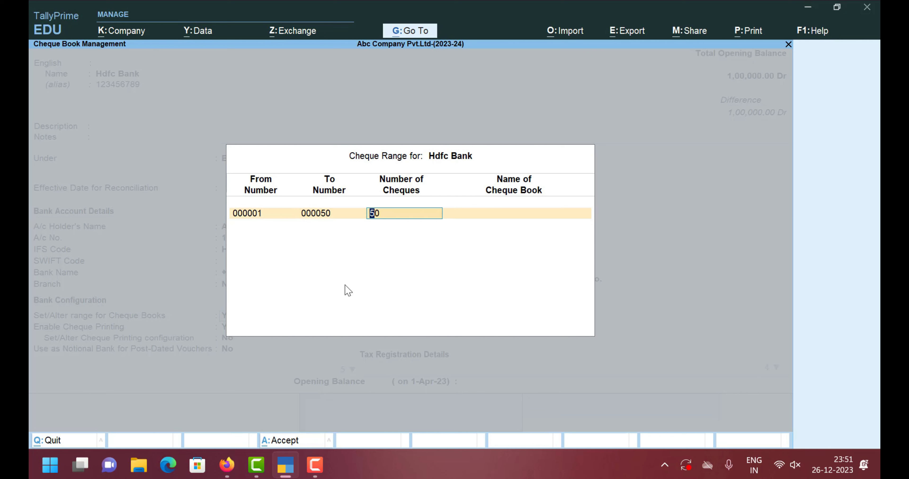
{"action": "key", "text": "Return"}
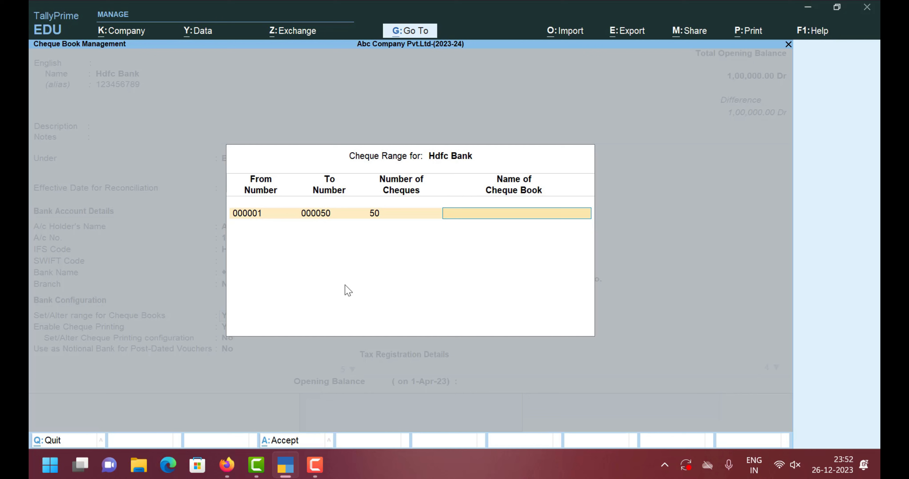
{"action": "type", "text": "B"}
{"action": "type", "text": "a"}
{"action": "key", "text": "BackSpace"}
{"action": "key", "text": "BackSpace"}
{"action": "type", "text": "C"}
{"action": "key", "text": "BackSpace"}
{"action": "type", "text": "Book1"}
{"action": "key", "text": "Return"}
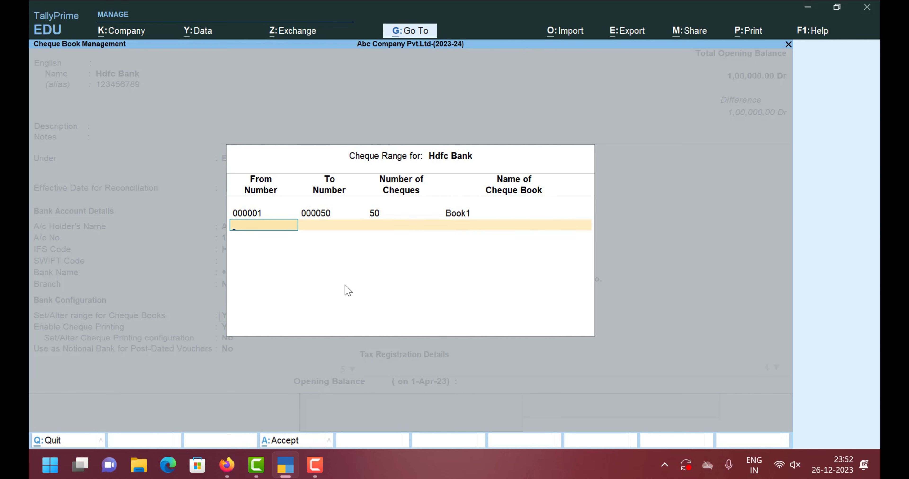
Add a second 50-cheque range from 000051 to 000100 named Book2 and finish the cheque range list
{"action": "type", "text": "000051"}
{"action": "key", "text": "Return"}
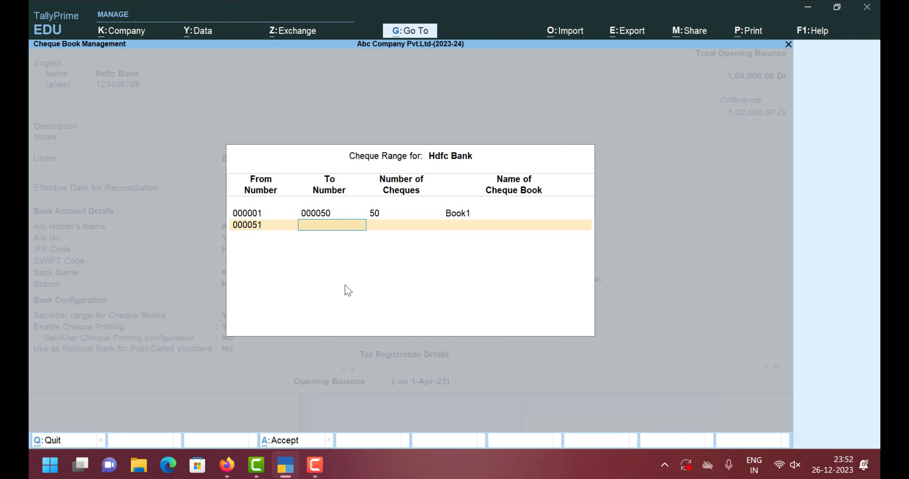
{"action": "type", "text": "000100"}
{"action": "key", "text": "Return"}
{"action": "key", "text": "Return"}
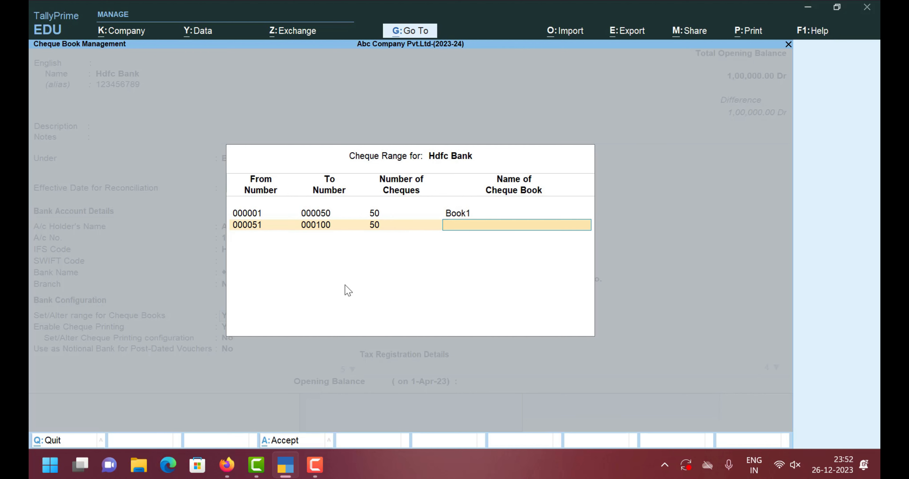
{"action": "type", "text": "Book2"}
{"action": "key", "text": "Return"}
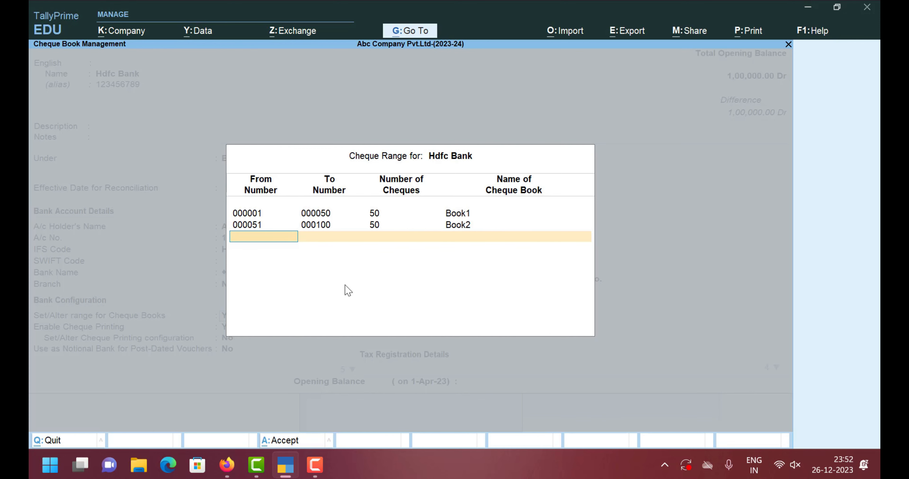
{"action": "key", "text": "Return"}
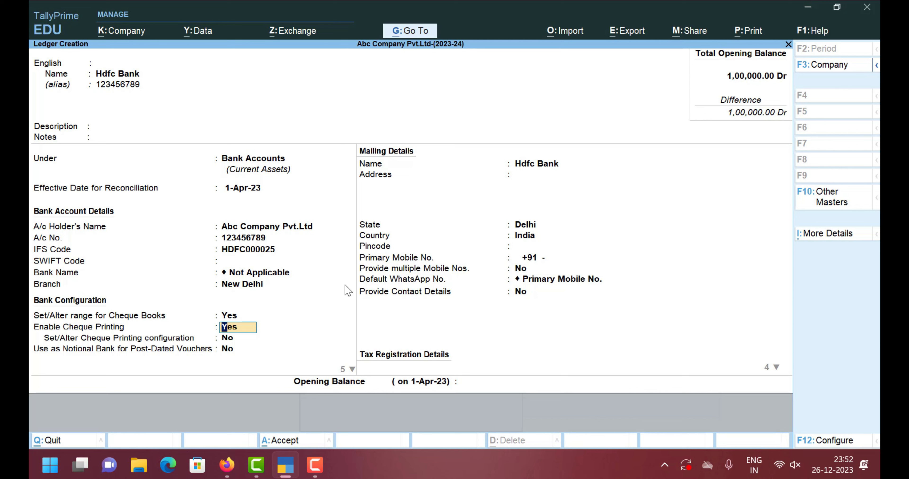
Set Enable Cheque Printing to No and Use as Notional Bank for Post-Dated Vouchers to Yes
{"action": "type", "text": "n"}
{"action": "key", "text": "Return"}
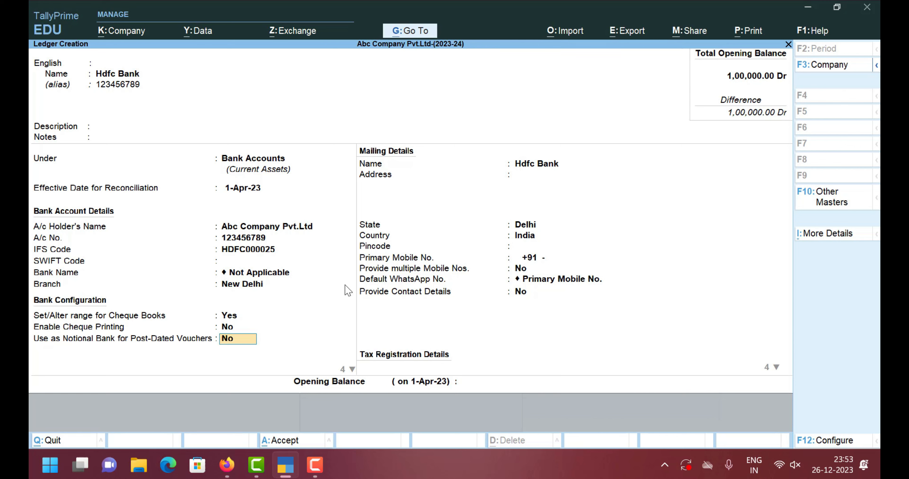
{"action": "scroll", "coordinate": [348, 290], "scroll_direction": "down", "scroll_amount": 2}
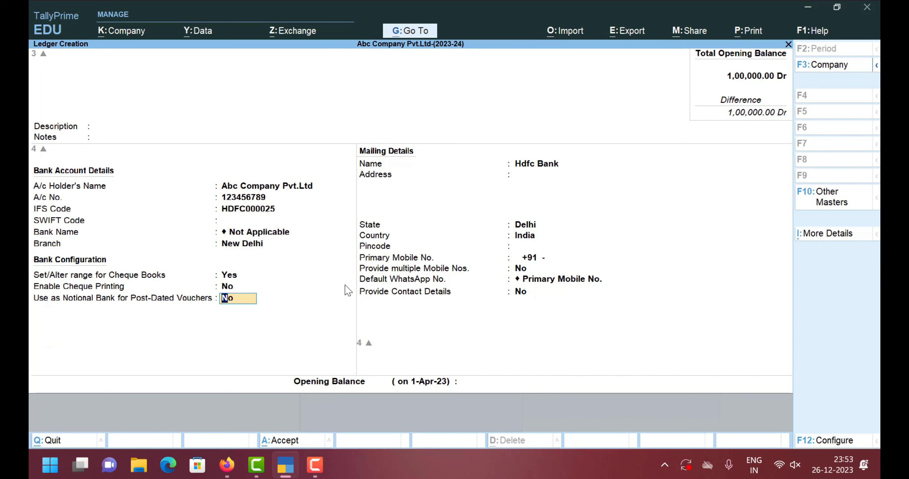
{"action": "type", "text": "y"}
{"action": "key", "text": "Return"}
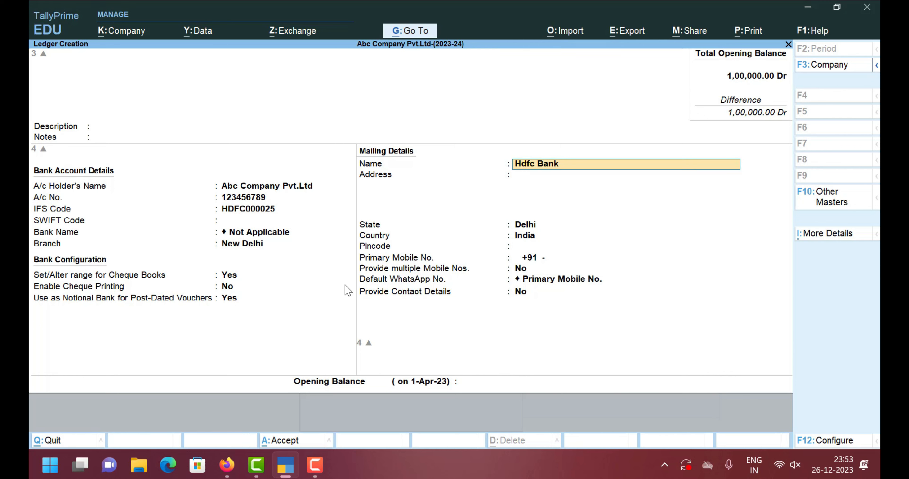
Keep Hdfc Bank as the mailing name and enter New Delhi as the address, keeping state Delhi and country India
{"action": "key", "text": "Return"}
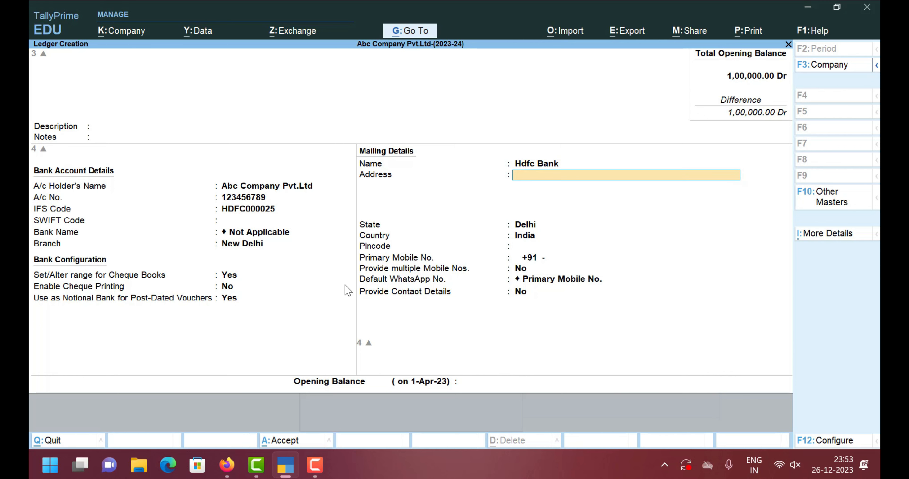
{"action": "key", "text": "BackSpace"}
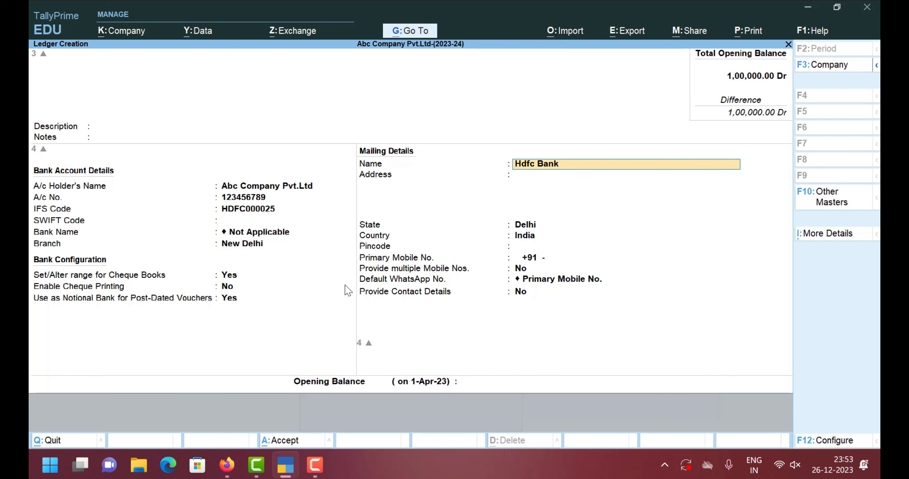
{"action": "key", "text": "Return"}
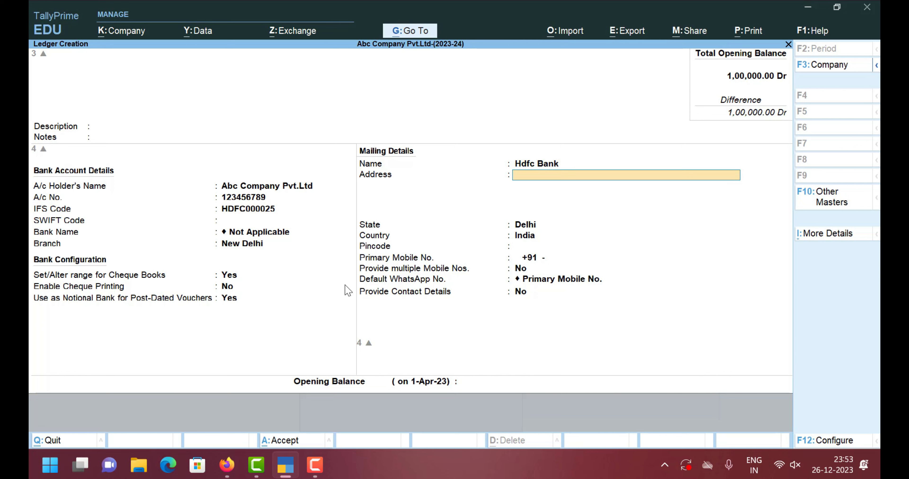
{"action": "type", "text": "New Delhi"}
{"action": "key", "text": "Return"}
{"action": "key", "text": "Return"}
{"action": "key", "text": "Return"}
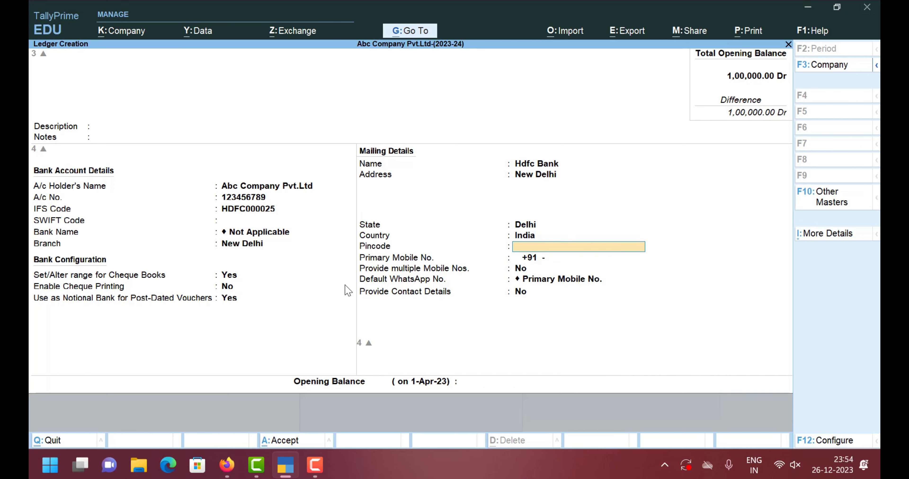
Enter the pincode and the primary mobile number in the mailing details
{"action": "type", "text": "1100006"}
{"action": "key", "text": "BackSpace"}
{"action": "key", "text": "BackSpace"}
{"action": "type", "text": "6"}
{"action": "key", "text": "Return"}
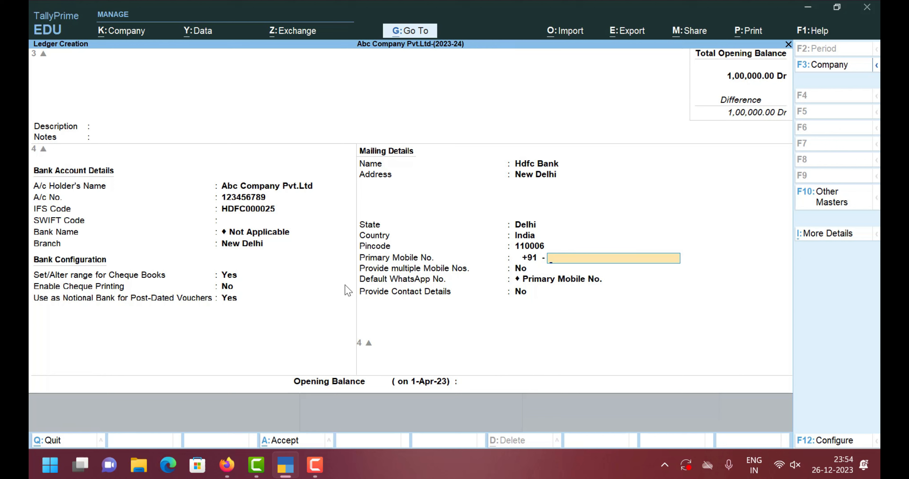
{"action": "type", "text": "9898989898"}
{"action": "key", "text": "Return"}
Set Provide multiple Mobile Nos. to Yes and keep Primary Mobile No. as the default WhatsApp number
{"action": "type", "text": "y"}
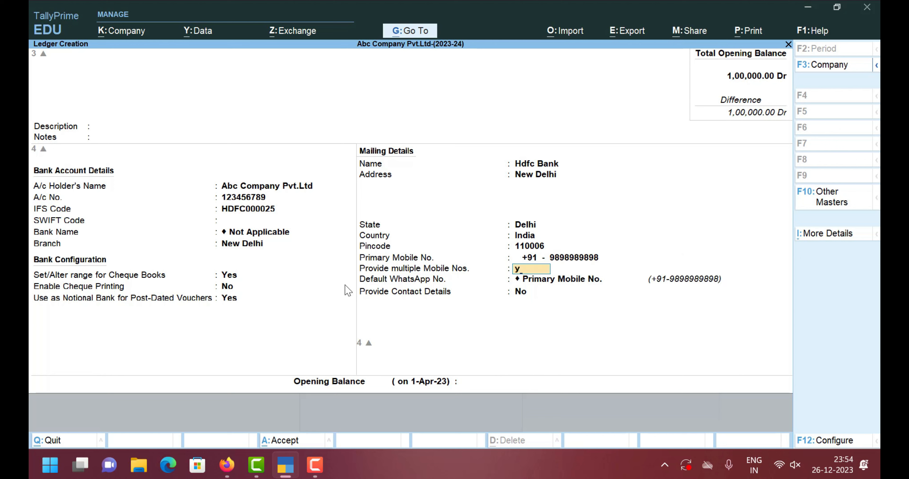
{"action": "key", "text": "Return"}
{"action": "key", "text": "Return"}
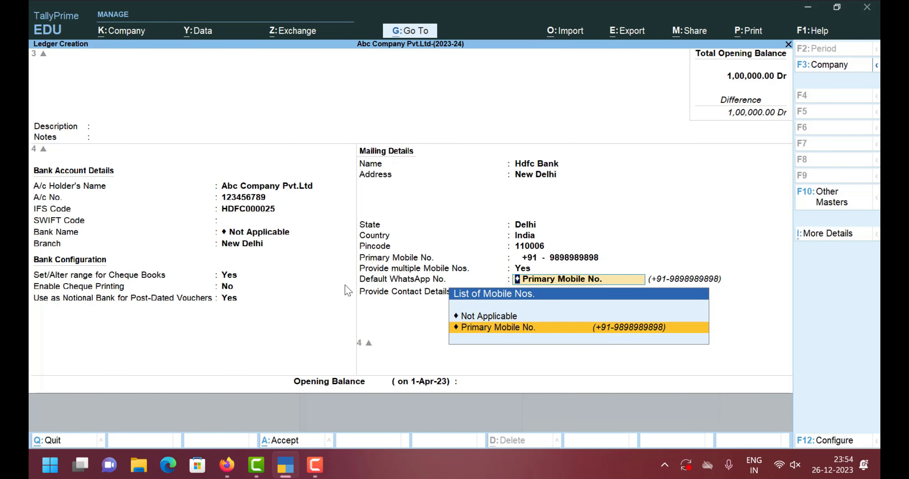
{"action": "key", "text": "Return"}
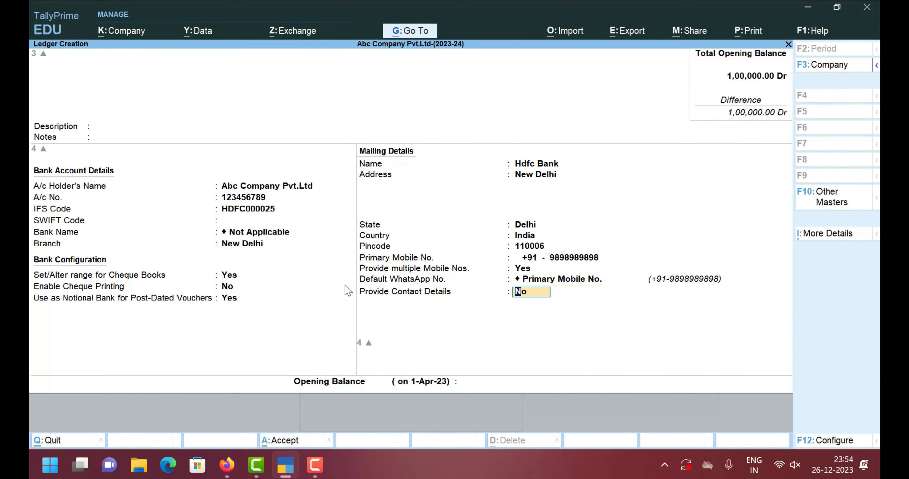
Set Provide Contact Details to Yes and enter Mr. as the contact name, leaving phone, fax, e-mail, CC and website blank
{"action": "type", "text": "y"}
{"action": "key", "text": "Return"}
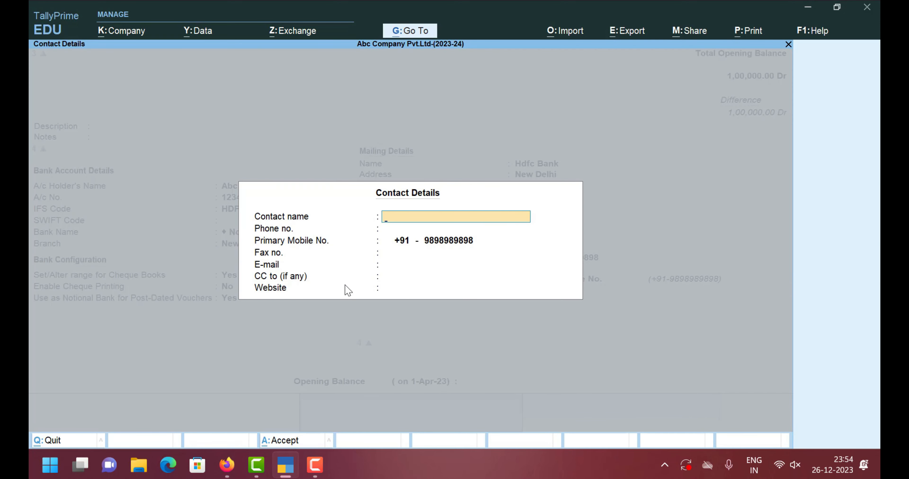
{"action": "type", "text": "Mr."}
{"action": "key", "text": "Return"}
{"action": "key", "text": "Return"}
{"action": "key", "text": "Return"}
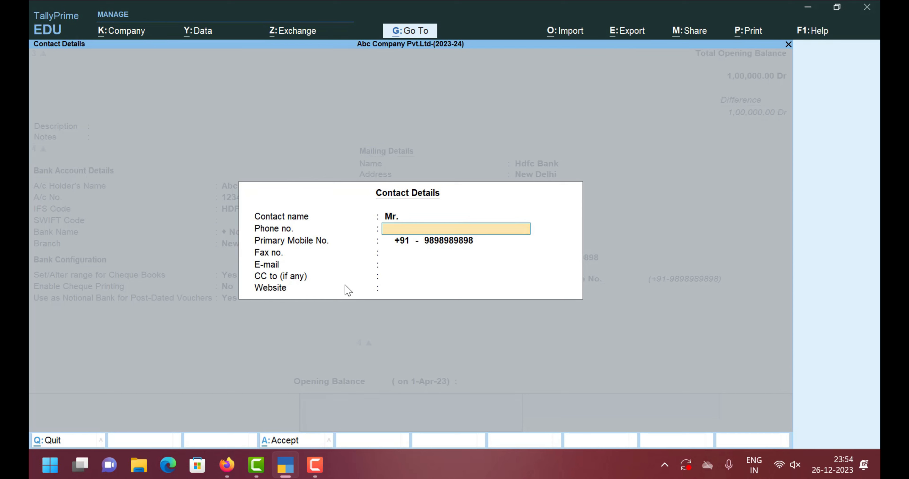
{"action": "key", "text": "Return"}
{"action": "key", "text": "Return"}
{"action": "key", "text": "Return"}
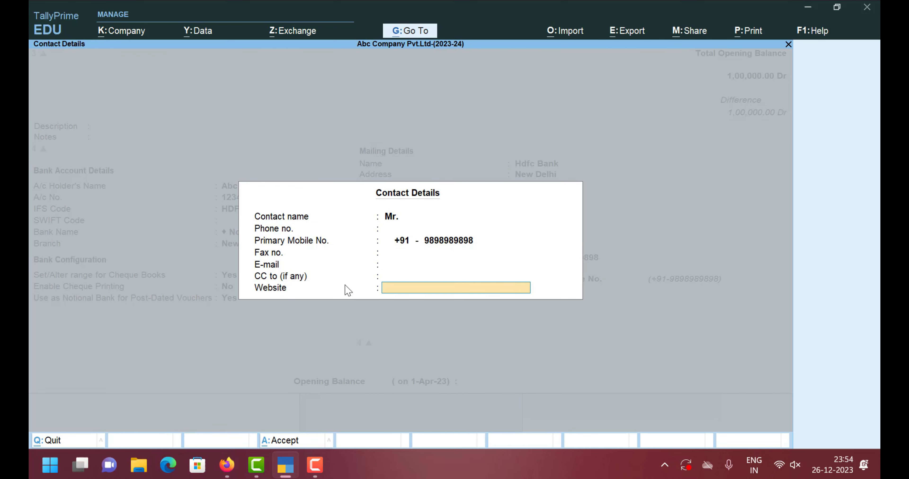
{"action": "key", "text": "Return"}
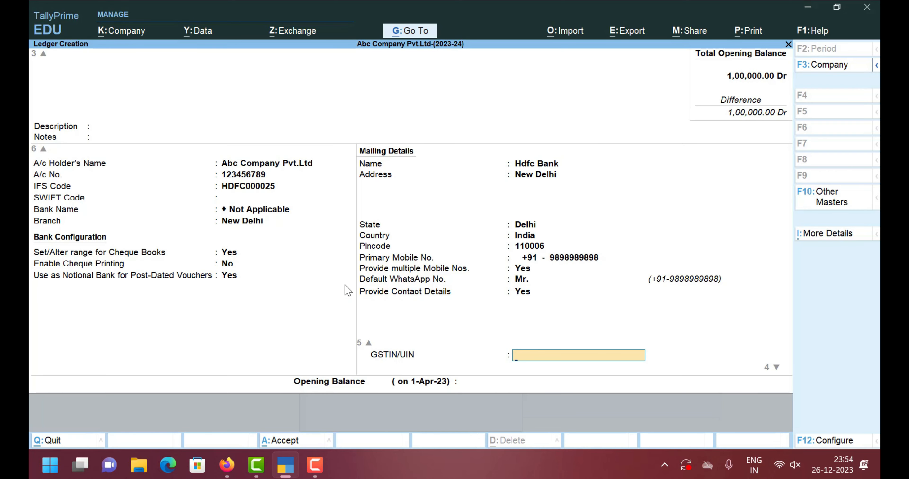
Leave GSTIN/UIN blank, set the opening balance to 1,00,000.00 Dr and save the Hdfc Bank ledger
{"action": "key", "text": "Return"}
{"action": "key", "text": "Return"}
{"action": "key", "text": "BackSpace"}
{"action": "key", "text": "Return"}
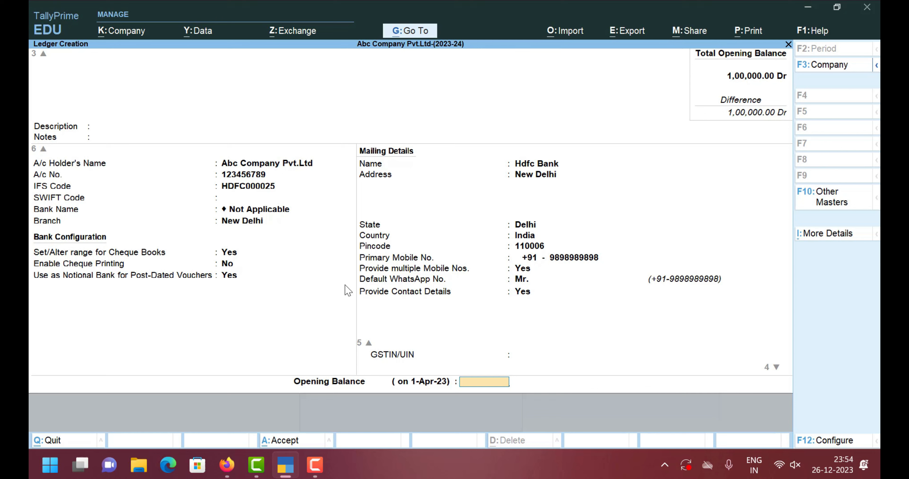
{"action": "type", "text": "100000"}
{"action": "key", "text": "Return"}
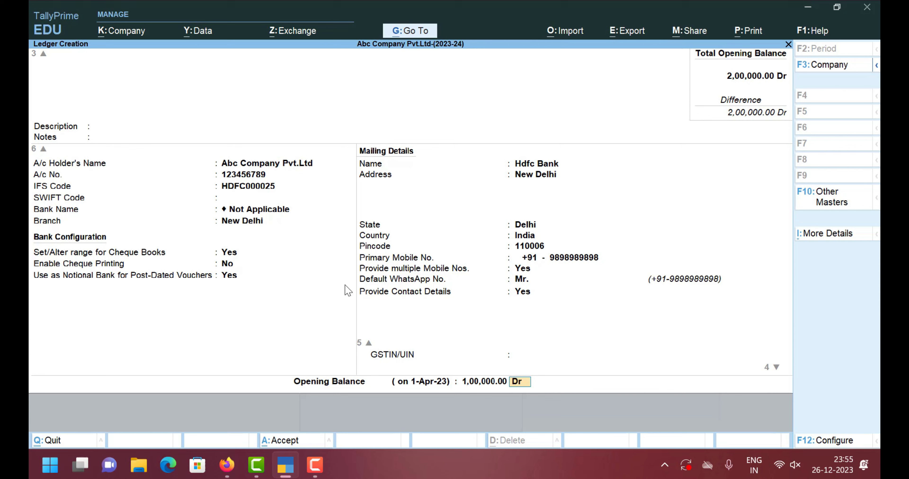
{"action": "key", "text": "Return"}
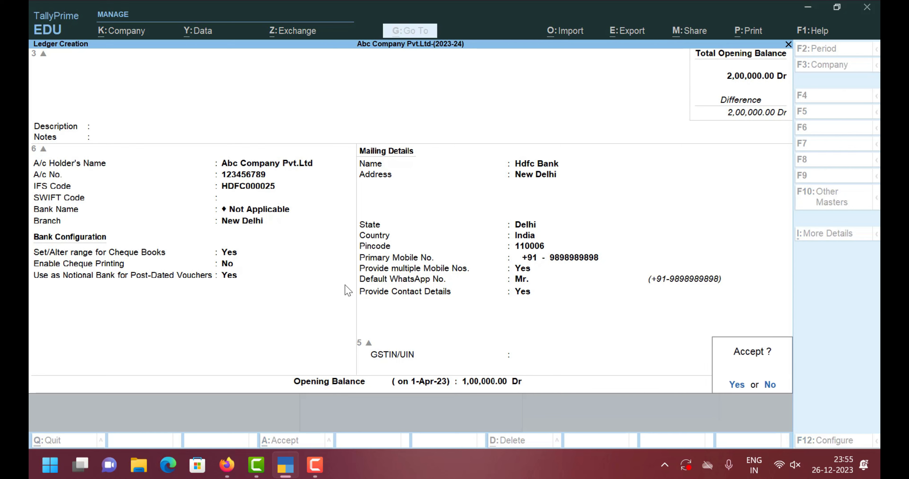
{"action": "key", "text": "Return"}
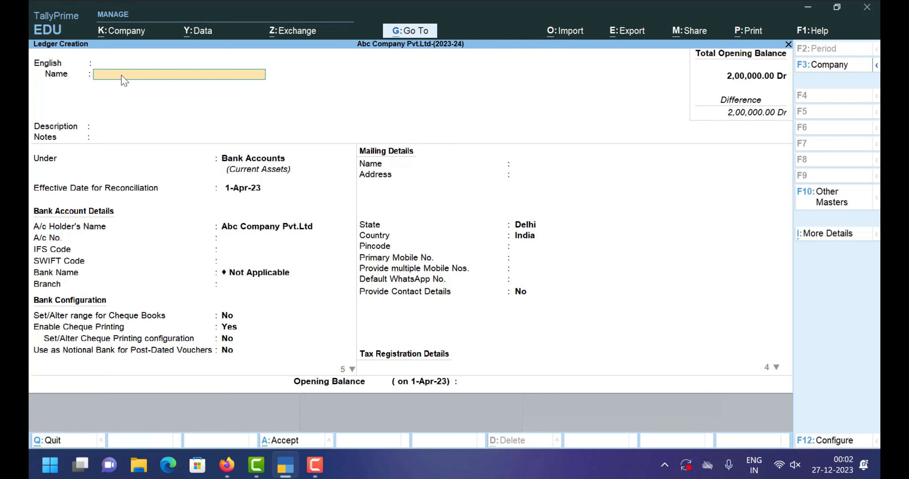
Name the new ledger plant and machinery without alias, description or notes, and place it under Fixed Assets
{"action": "key", "text": "ctrl"}
{"action": "type", "text": "plant and machinery"}
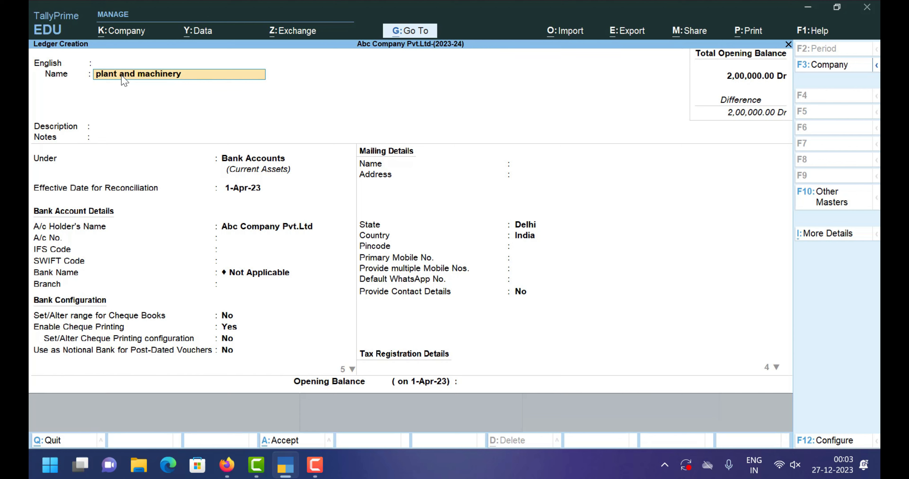
{"action": "key", "text": "Return"}
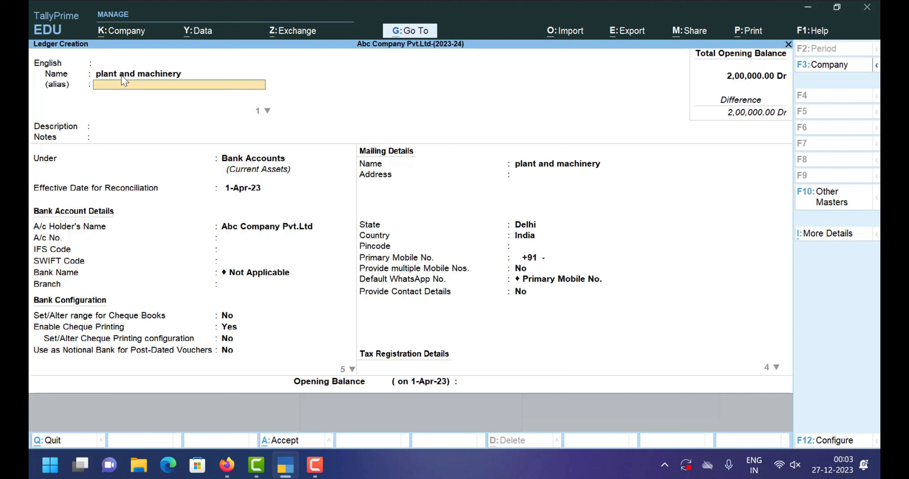
{"action": "key", "text": "Return"}
{"action": "key", "text": "Return"}
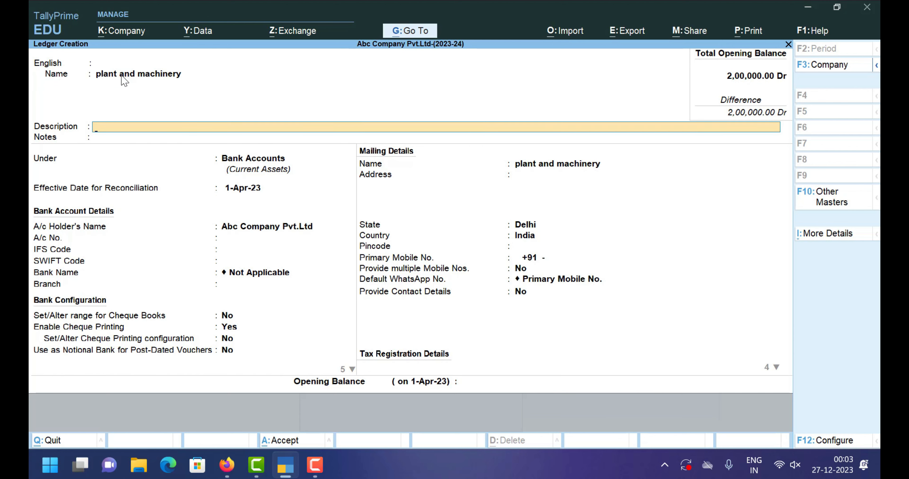
{"action": "key", "text": "Return"}
{"action": "key", "text": "Return"}
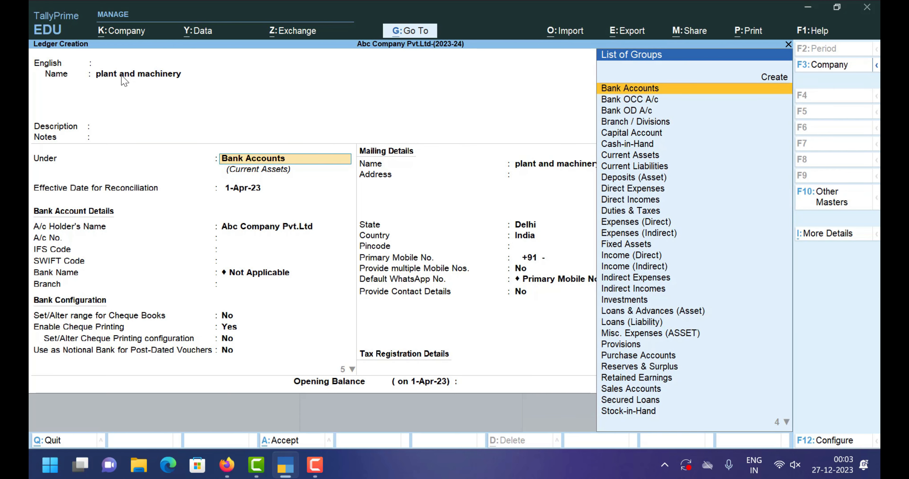
{"action": "type", "text": "Fi"}
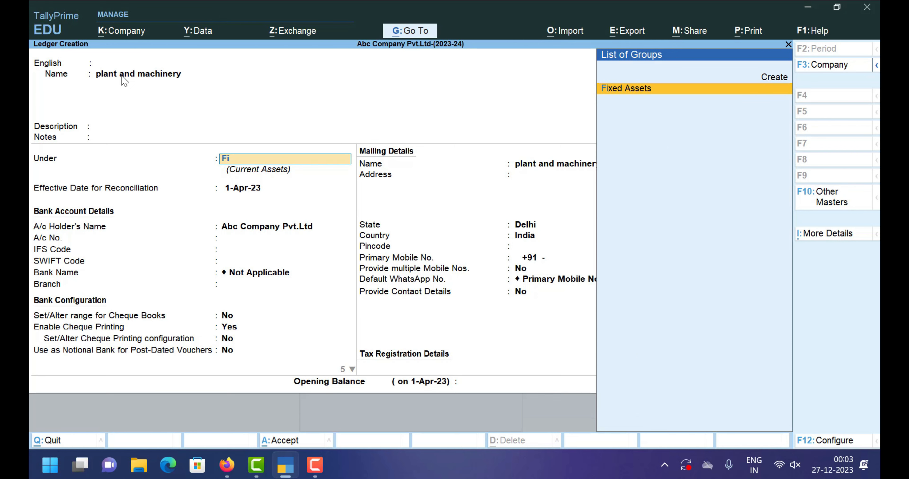
{"action": "key", "text": "Return"}
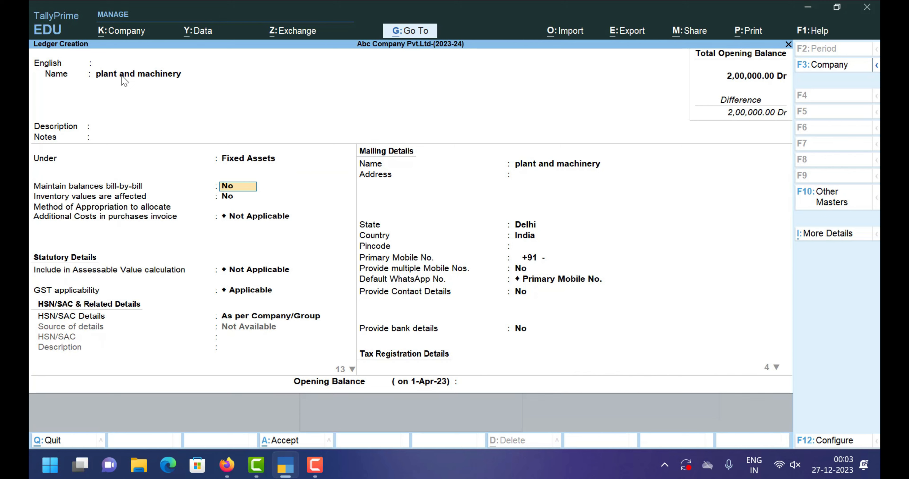
Keep bill-by-bill balances and inventory values at No, appropriation method and assessable value at Not Applicable, and GST applicability at Applicable
{"action": "key", "text": "Return"}
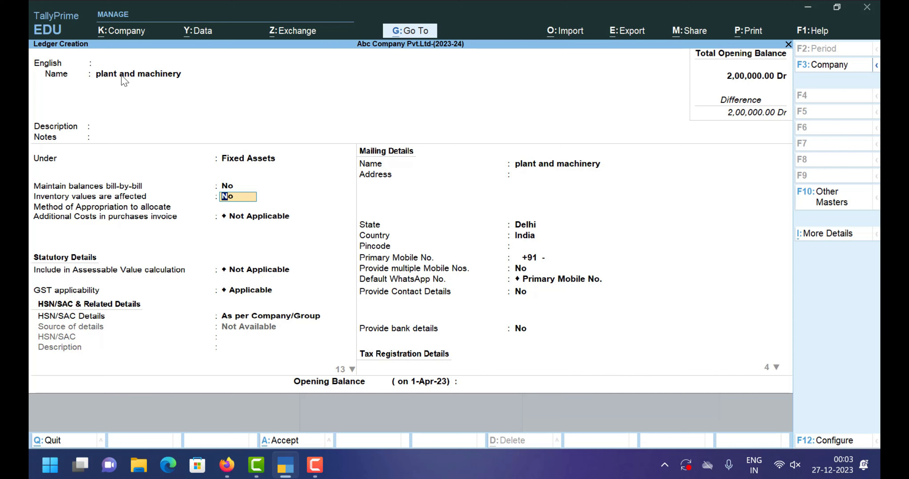
{"action": "key", "text": "Return"}
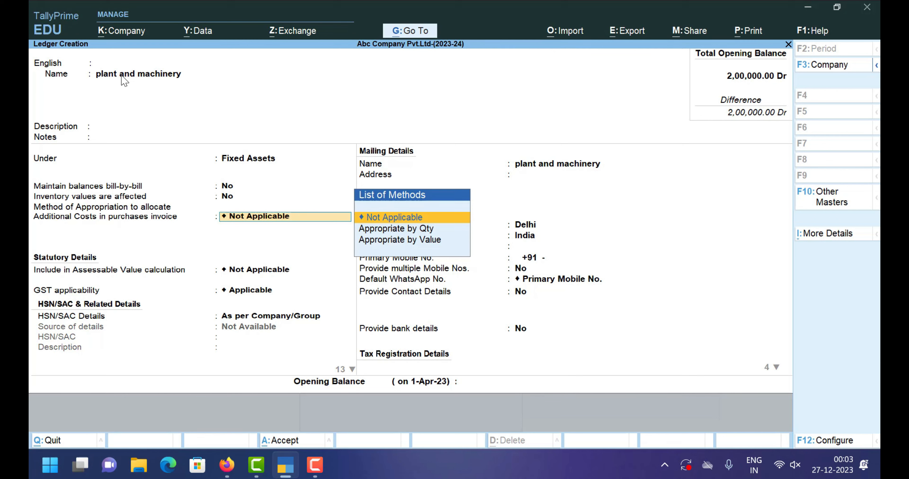
{"action": "key", "text": "Return"}
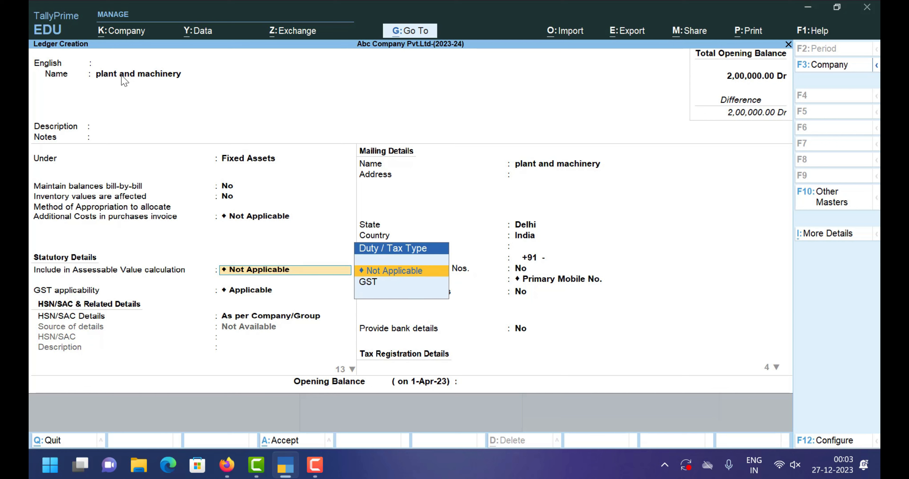
{"action": "key", "text": "Return"}
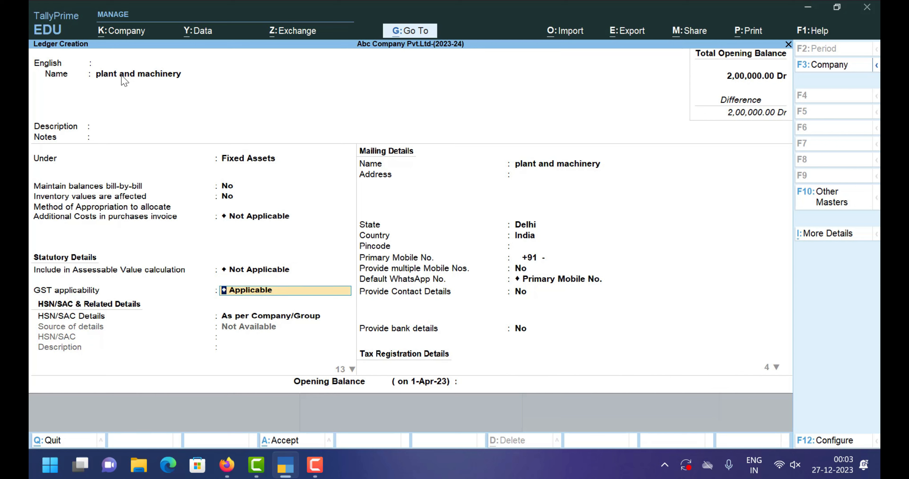
{"action": "key", "text": "Return"}
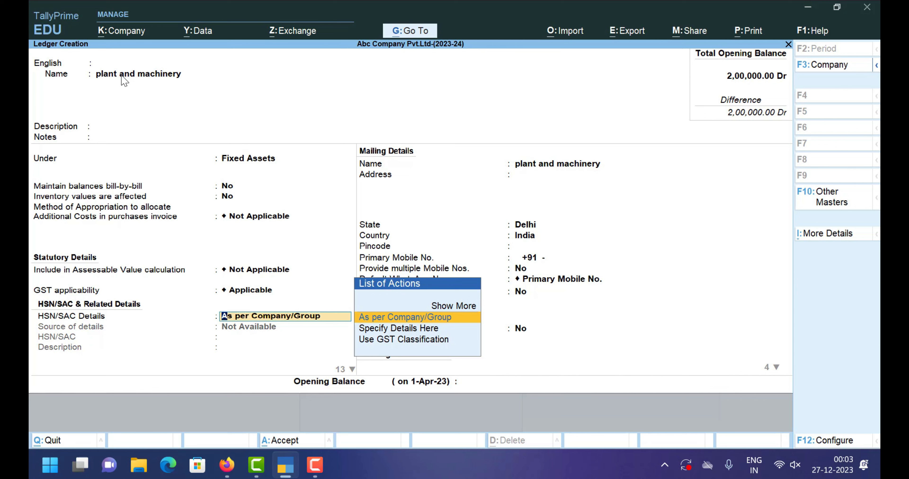
Set HSN/SAC Details to Specify Details Here and enter HSN/SAC 555555 with the description Machinery
{"action": "key", "text": "Down"}
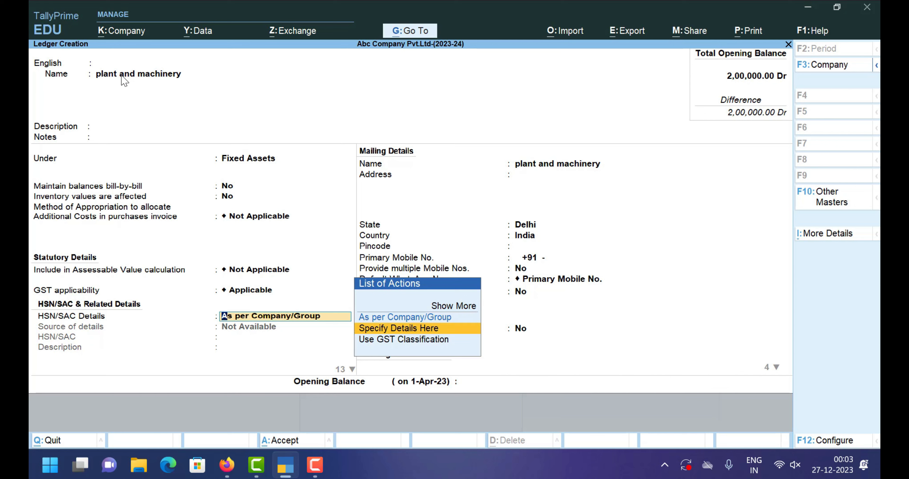
{"action": "key", "text": "Return"}
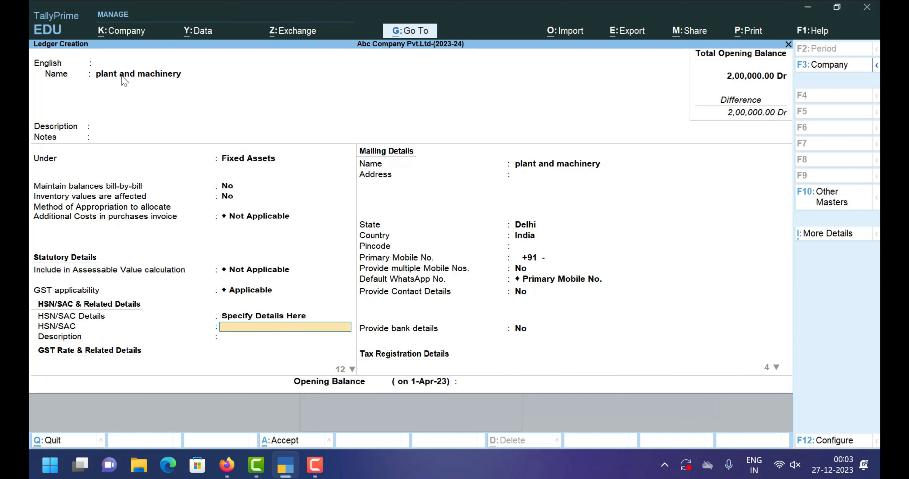
{"action": "type", "text": "555555"}
{"action": "key", "text": "Return"}
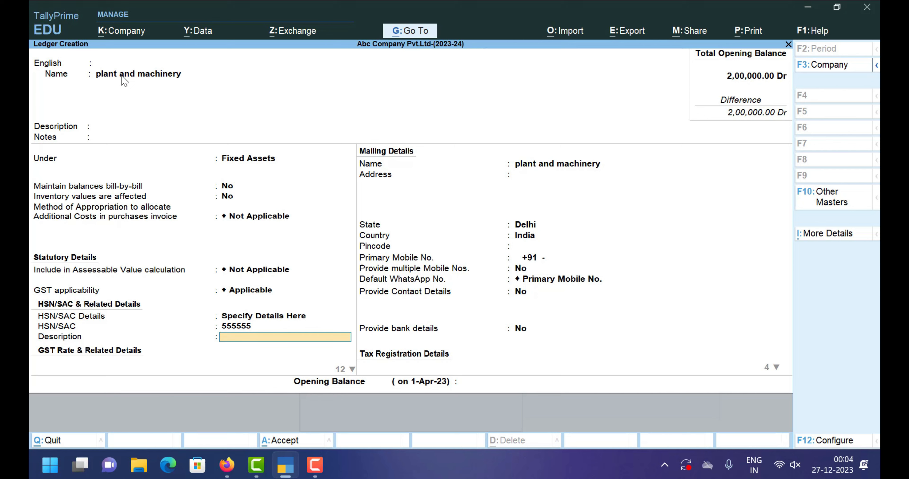
{"action": "type", "text": "Machinery"}
{"action": "key", "text": "Return"}
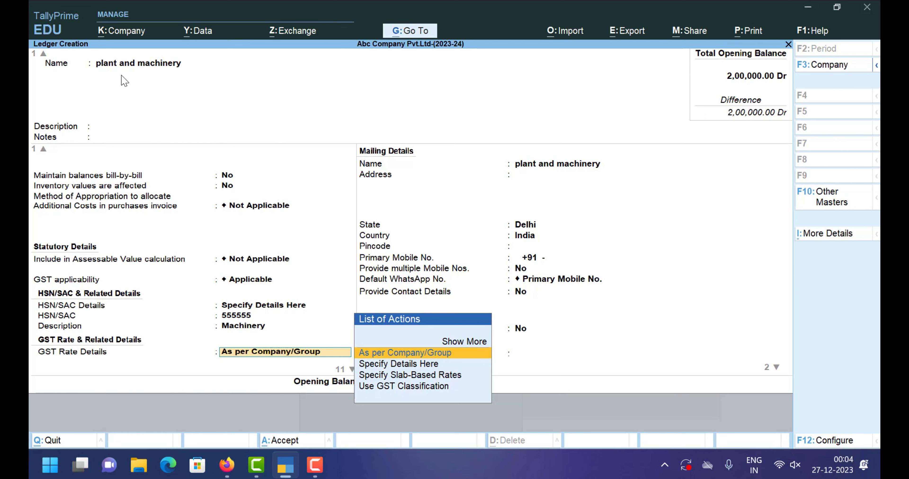
Set GST Rate Details to Specify Details Here and keep the taxability type as Taxable
{"action": "key", "text": "Down"}
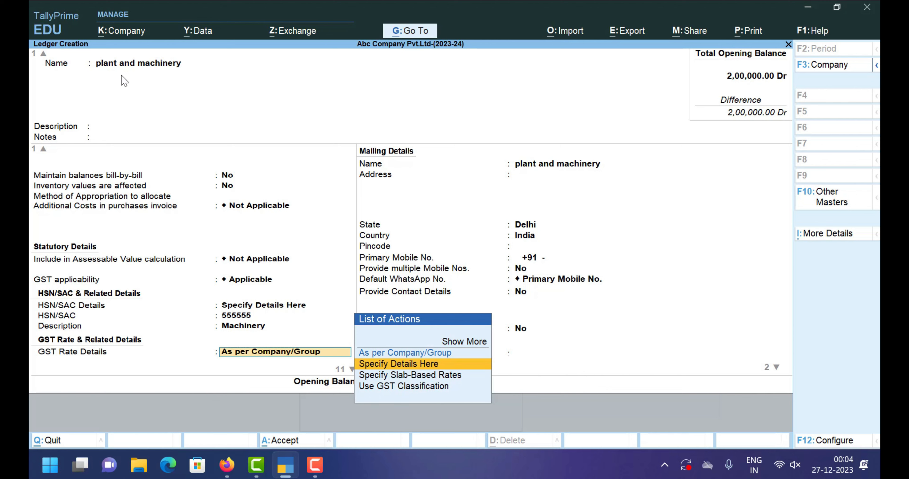
{"action": "key", "text": "Return"}
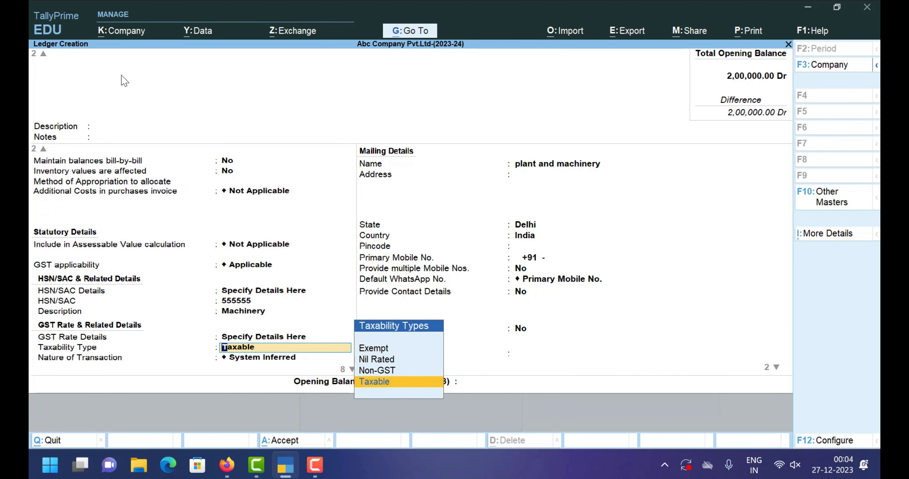
{"action": "key", "text": "Return"}
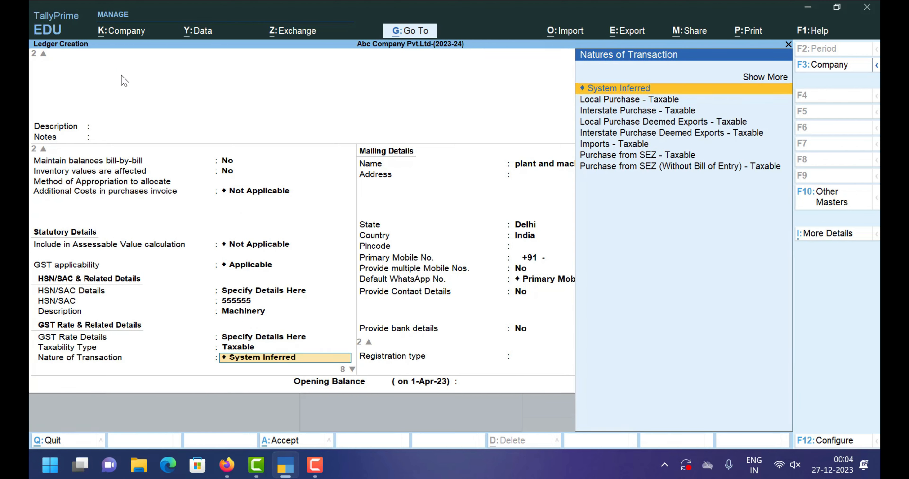
Look through the available natures of transaction and keep System Inferred for the plant and machinery ledger
{"action": "key", "text": "Down"}
{"action": "key", "text": "Down"}
{"action": "key", "text": "Down"}
{"action": "key", "text": "Down"}
{"action": "key", "text": "Down"}
{"action": "key", "text": "Down"}
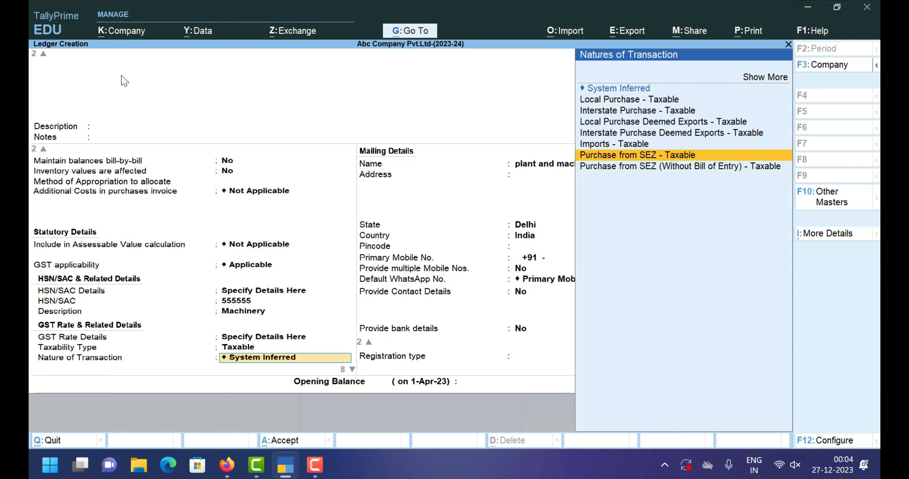
{"action": "key", "text": "Down"}
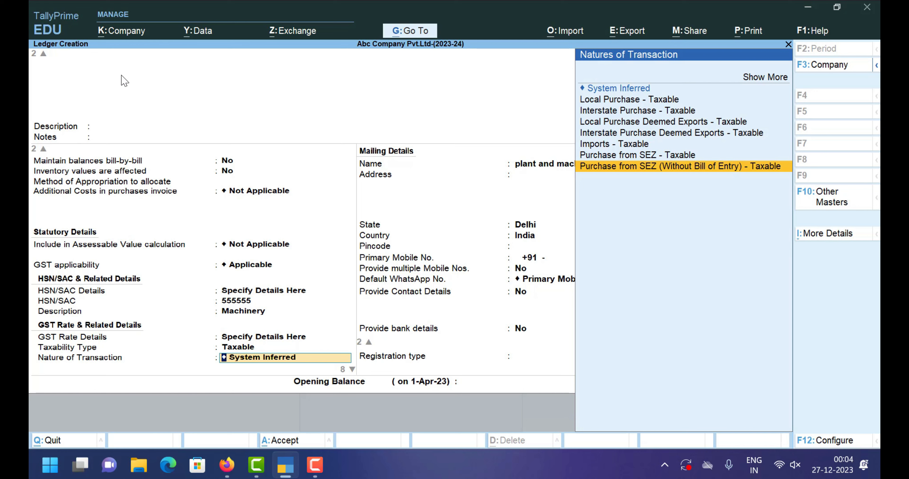
{"action": "key", "text": "Up"}
{"action": "key", "text": "Up"}
{"action": "key", "text": "Up"}
{"action": "key", "text": "Up"}
{"action": "key", "text": "Up"}
{"action": "key", "text": "Up"}
{"action": "key", "text": "Up"}
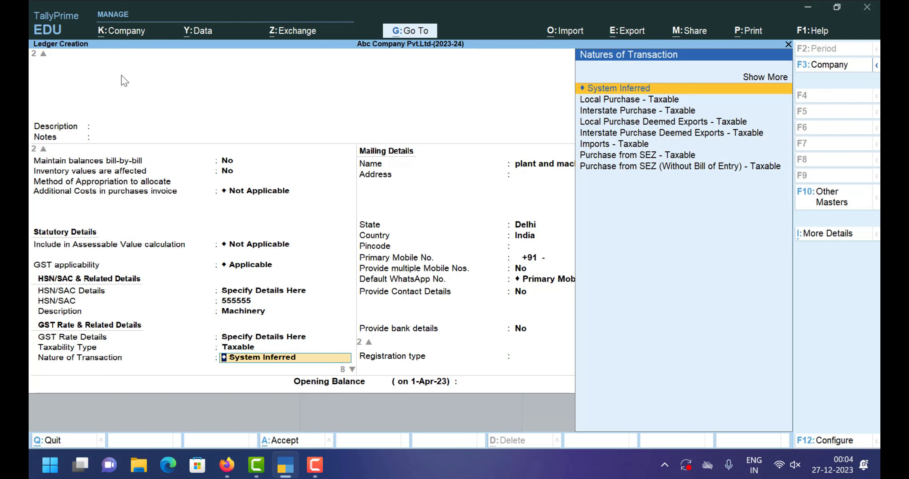
{"action": "key", "text": "Return"}
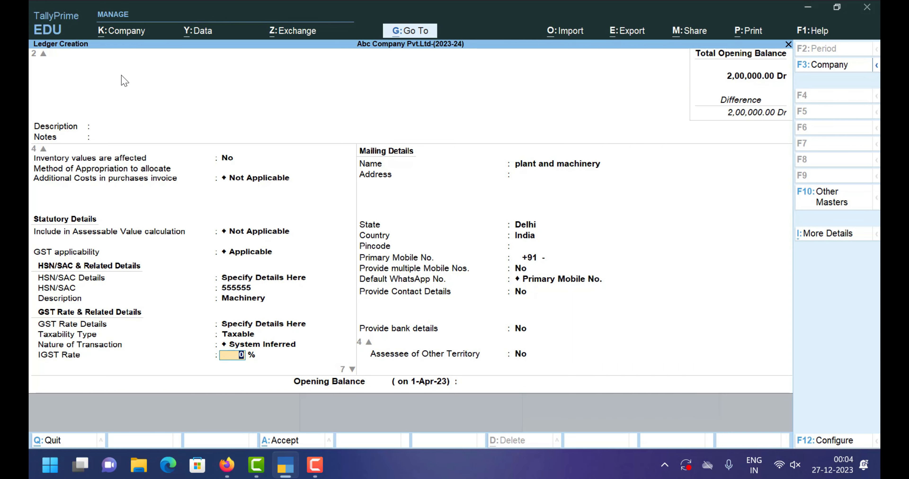
Set the IGST rate to 18% and accept 9% for both CGST and SGST/UTGST
{"action": "type", "text": "18"}
{"action": "key", "text": "Return"}
{"action": "key", "text": "Return"}
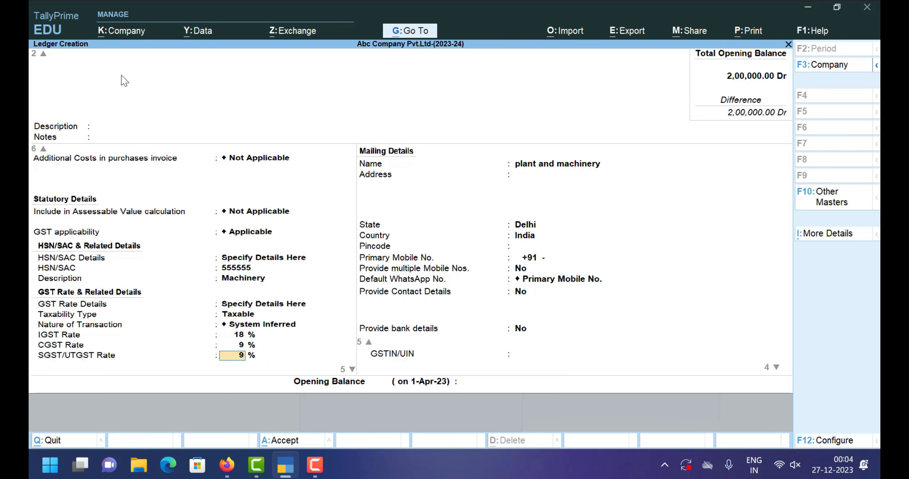
{"action": "key", "text": "Return"}
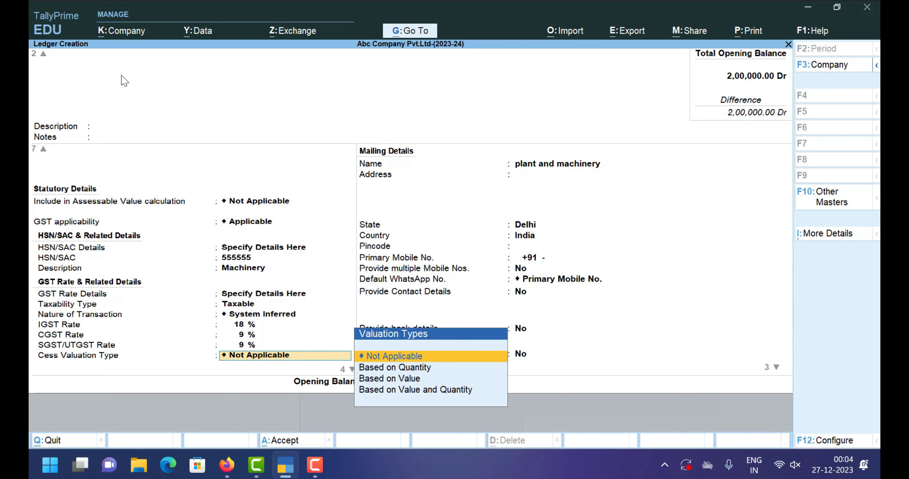
Keep Cess Valuation Type as Not Applicable, reverse charge as No and input tax credit eligibility as Yes
{"action": "key", "text": "Return"}
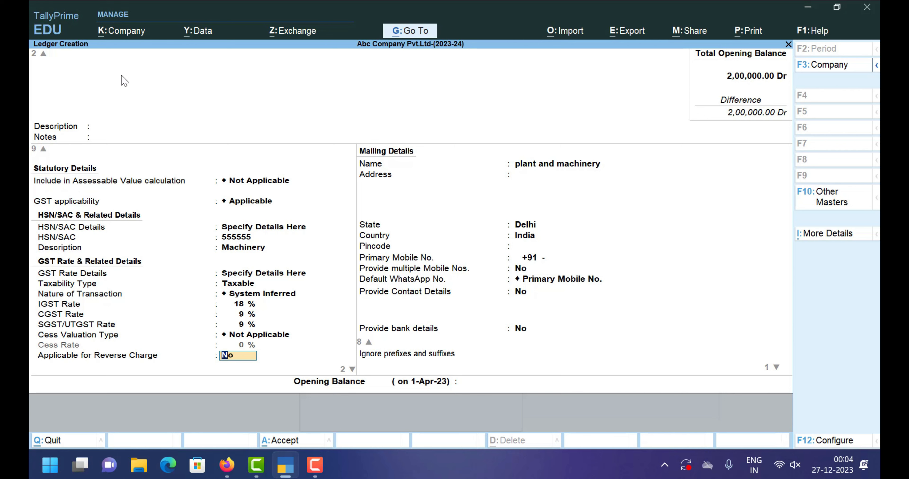
{"action": "key", "text": "Return"}
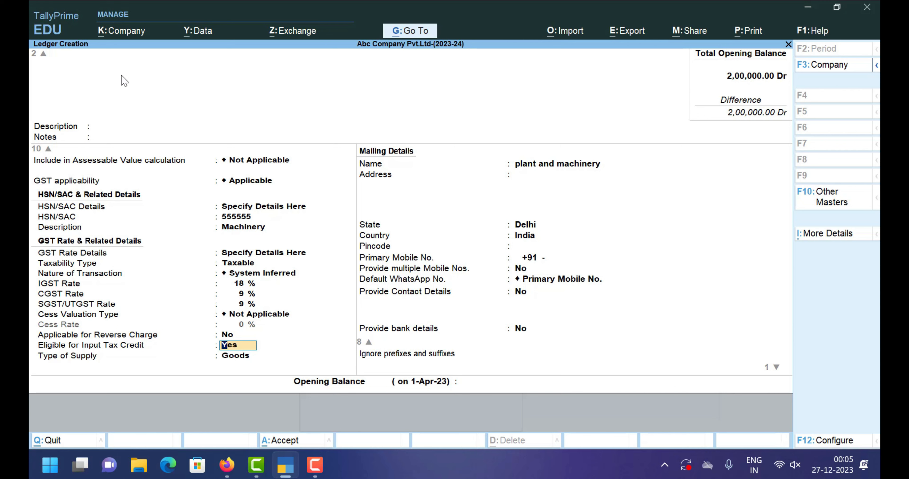
{"action": "key", "text": "Return"}
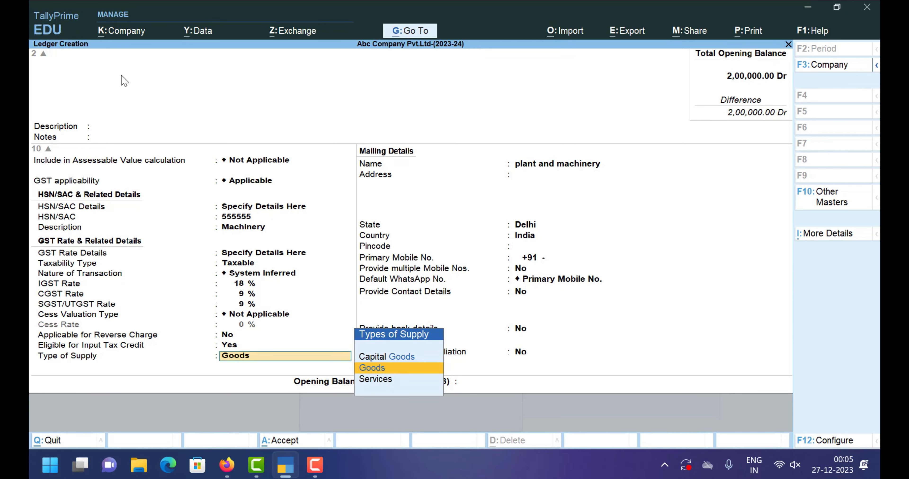
Compare the available types of supply and set Type of Supply to Capital Goods
{"action": "key", "text": "Down"}
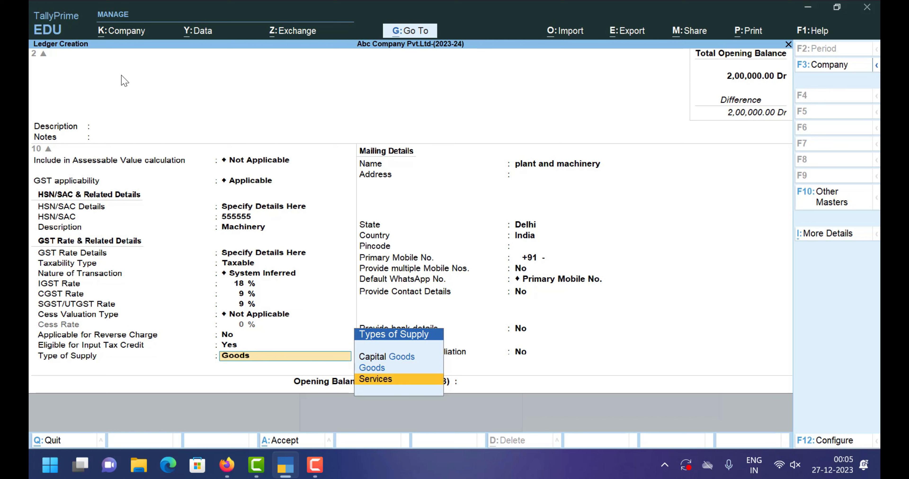
{"action": "key", "text": "Up"}
{"action": "key", "text": "Up"}
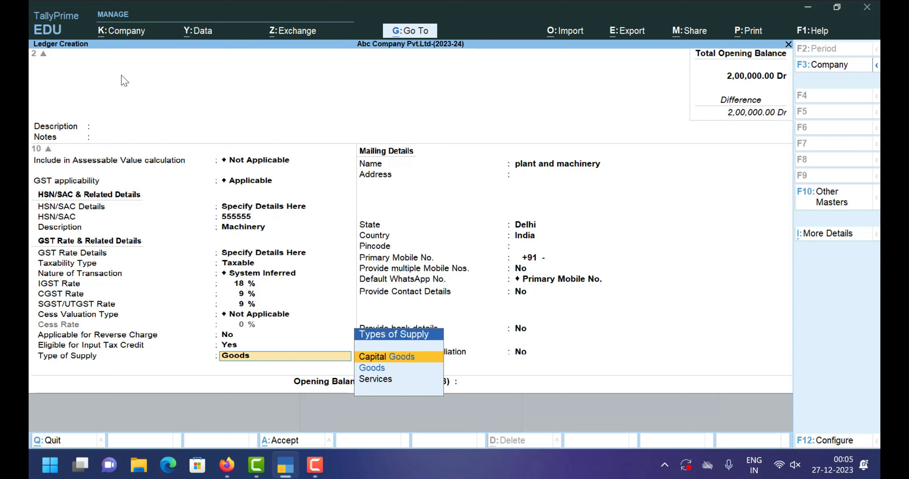
{"action": "key", "text": "Down"}
{"action": "key", "text": "Down"}
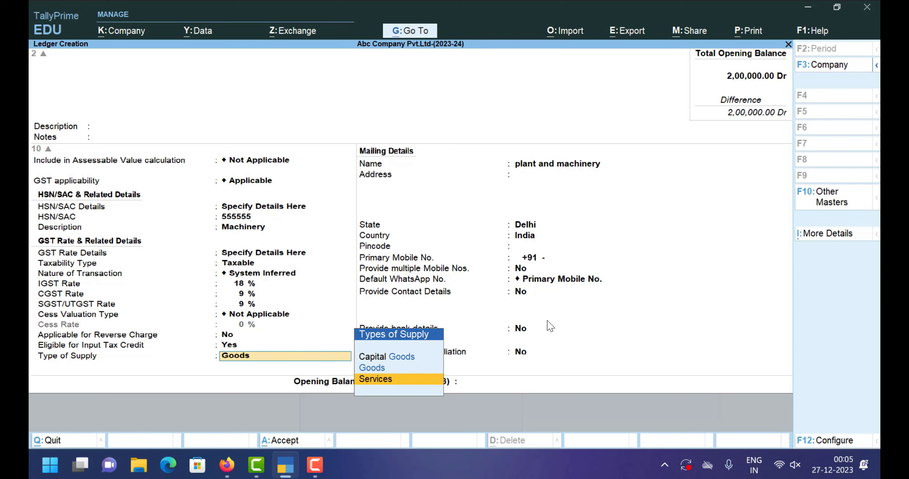
{"action": "key", "text": "Up"}
{"action": "key", "text": "Up"}
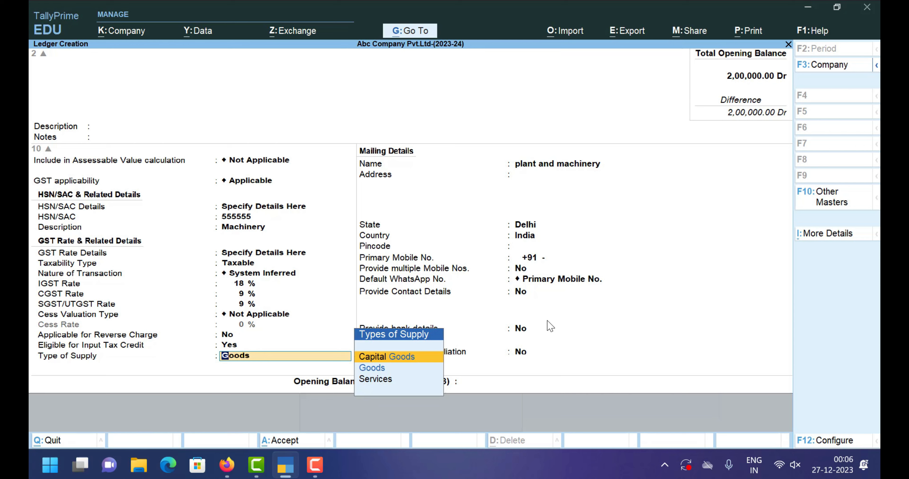
{"action": "key", "text": "Return"}
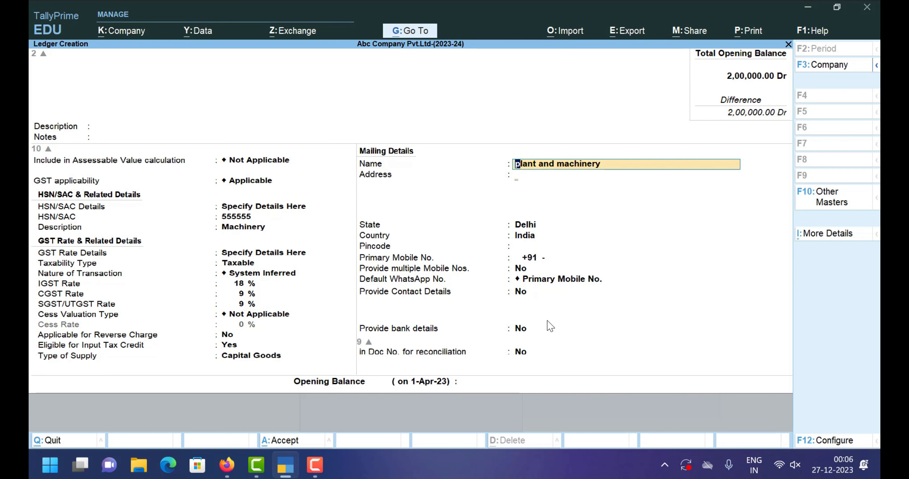
Accept the default mailing details with state Delhi and country India, leaving address, pincode and mobile number blank
{"action": "key", "text": "Return"}
{"action": "key", "text": "Return"}
{"action": "key", "text": "Return"}
{"action": "key", "text": "Return"}
{"action": "key", "text": "Return"}
{"action": "key", "text": "Return"}
{"action": "key", "text": "Return"}
{"action": "key", "text": "Return"}
{"action": "key", "text": "Return"}
{"action": "key", "text": "Return"}
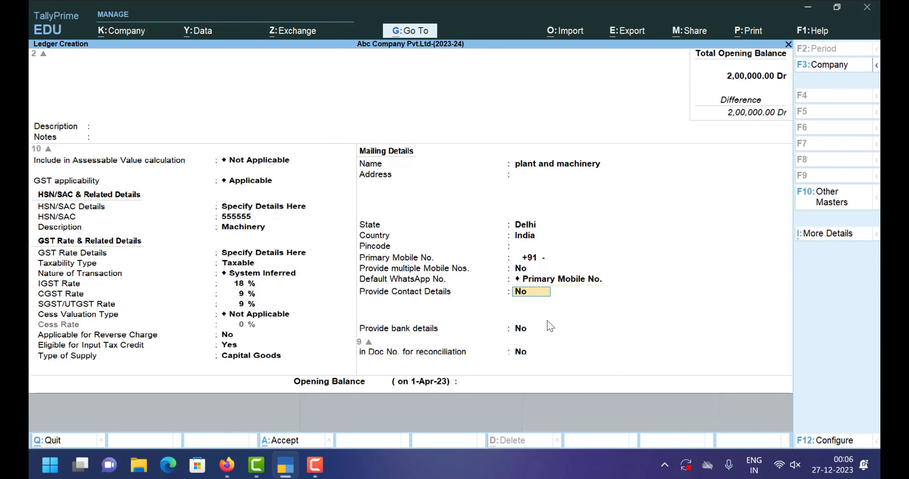
Keep contact and bank details at No, leave the opening balance blank and save the plant and machinery ledger
{"action": "key", "text": "Return"}
{"action": "key", "text": "Return"}
{"action": "key", "text": "Return"}
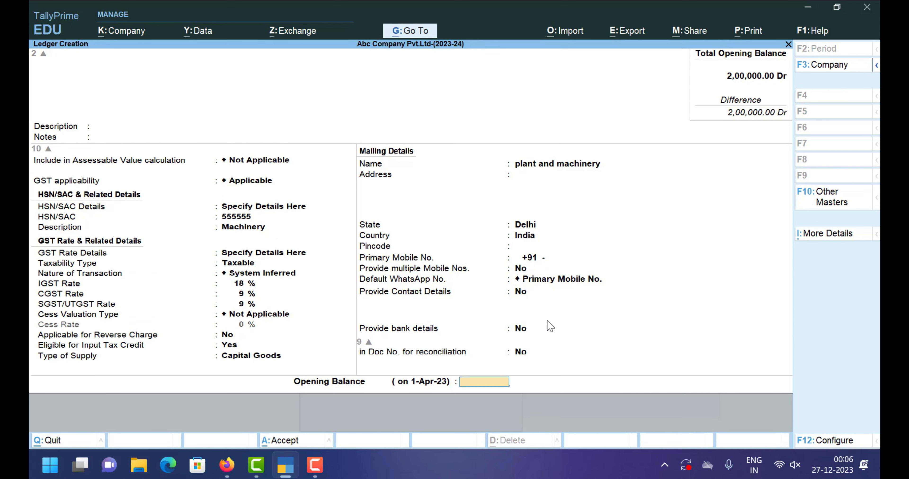
{"action": "key", "text": "Return"}
{"action": "key", "text": "Return"}
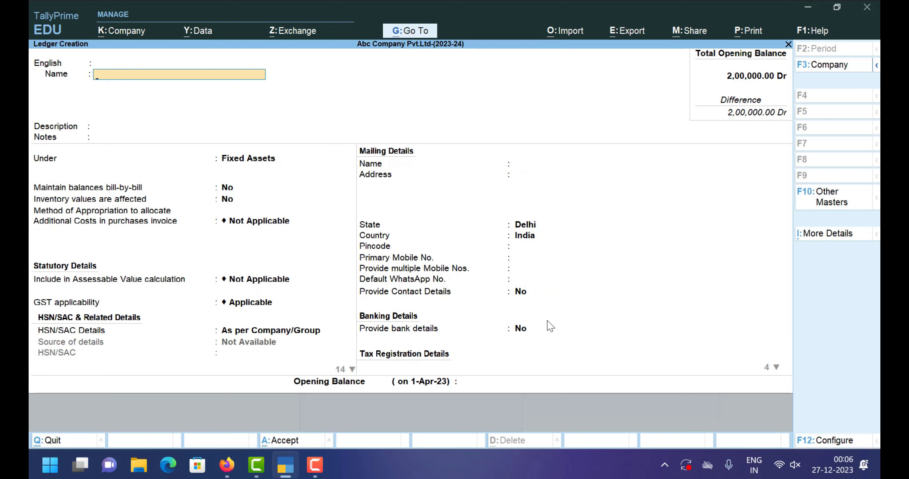